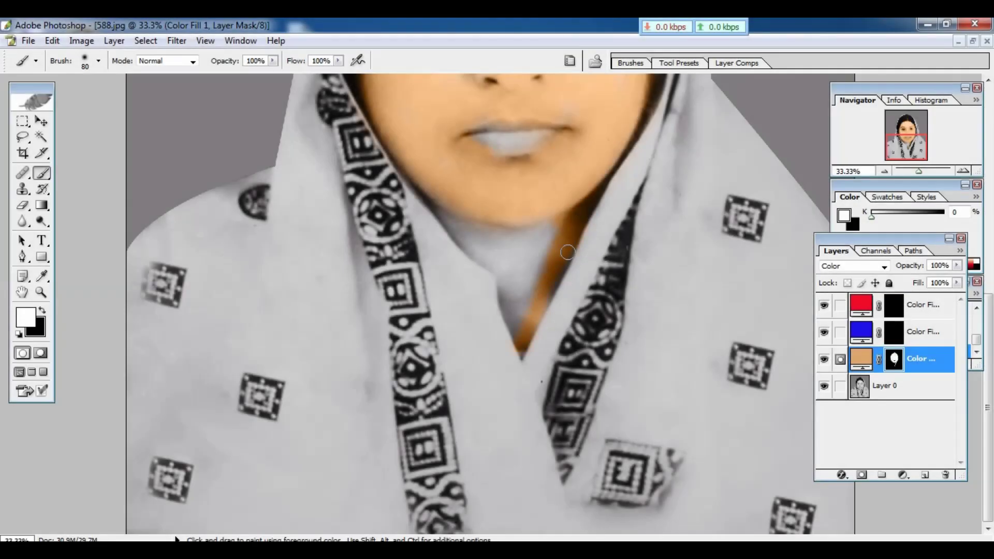
Step: Extend the skin tone down the neck to the collar
left_click_drag(528, 331, 435, 207)
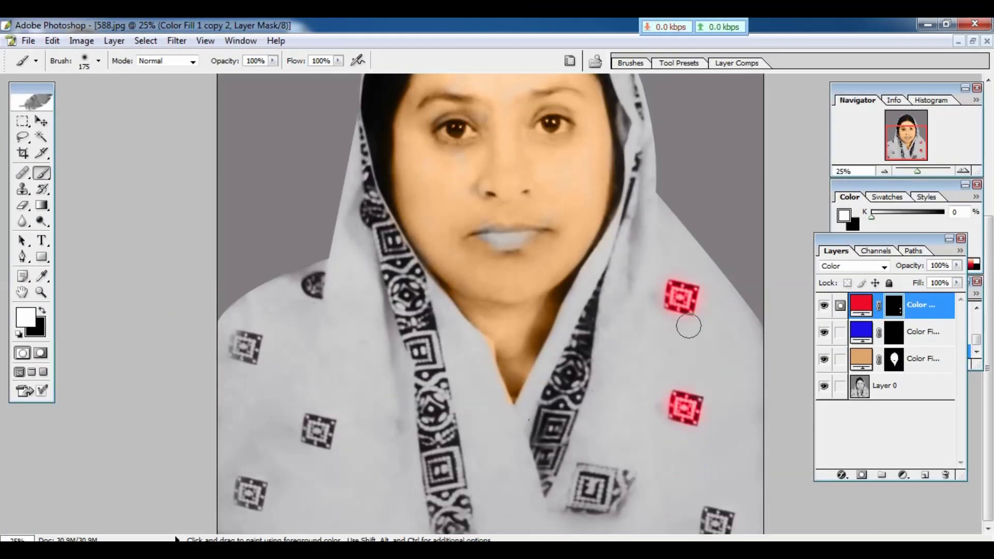
key("f")
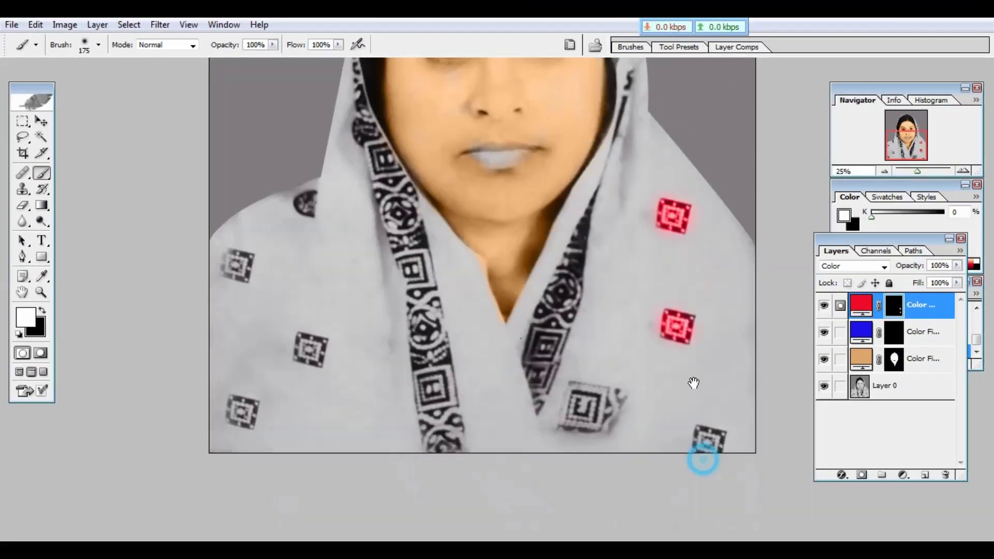
scroll(702, 455, "down", 2)
Step: Paint the shawl's square motifs red on both sides of the portrait
left_click_drag(698, 393, 710, 400)
left_click_drag(299, 302, 312, 310)
left_click_drag(231, 217, 242, 224)
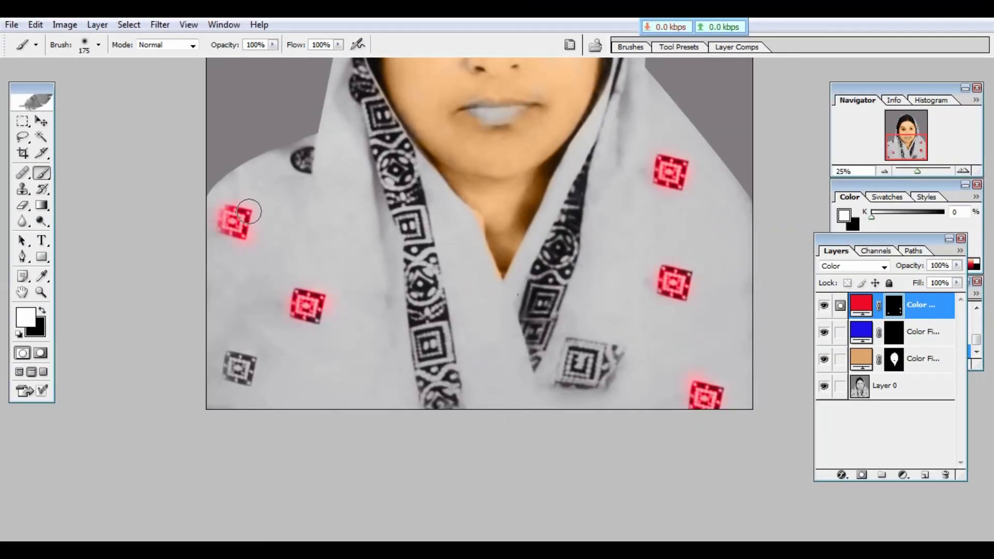
left_click_drag(233, 362, 243, 371)
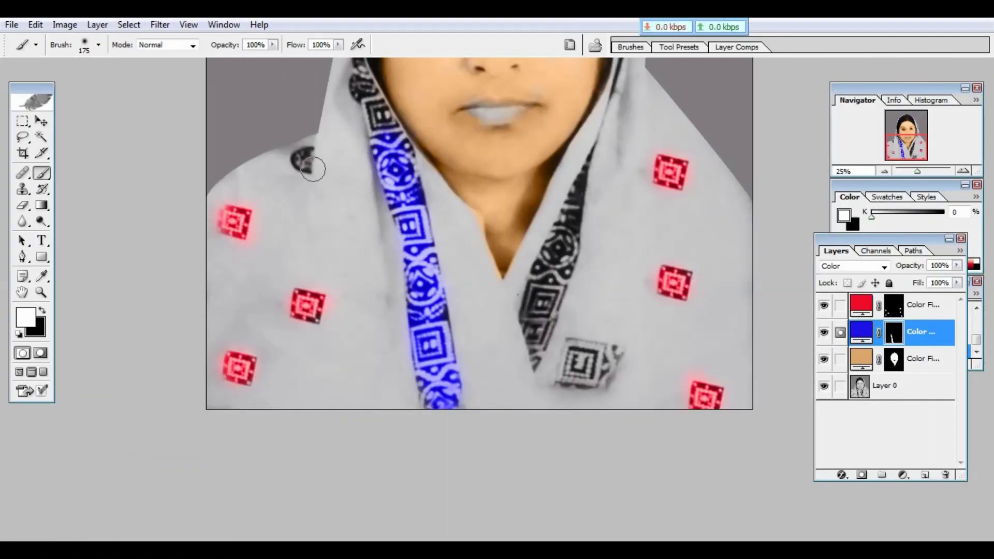
left_click_drag(312, 169, 303, 161)
left_click_drag(569, 357, 582, 381)
scroll(574, 362, "up", 2)
left_click_drag(543, 311, 536, 348)
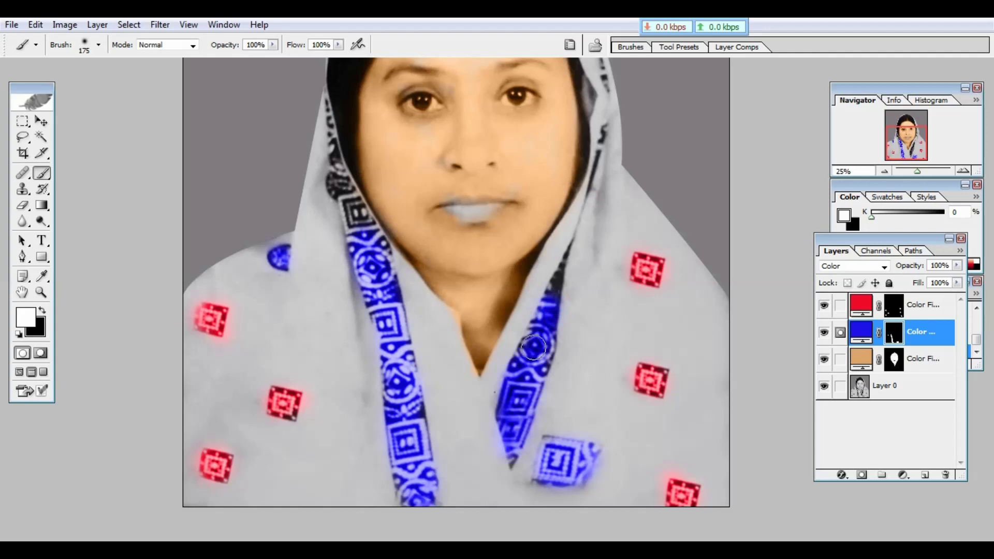
Step: With a smaller brush, paint the right and left border strands blue
key("bracketleft")
key("bracketleft")
key("bracketleft")
left_click_drag(560, 275, 590, 140)
scroll(569, 249, "up", 3)
left_click_drag(582, 237, 591, 268)
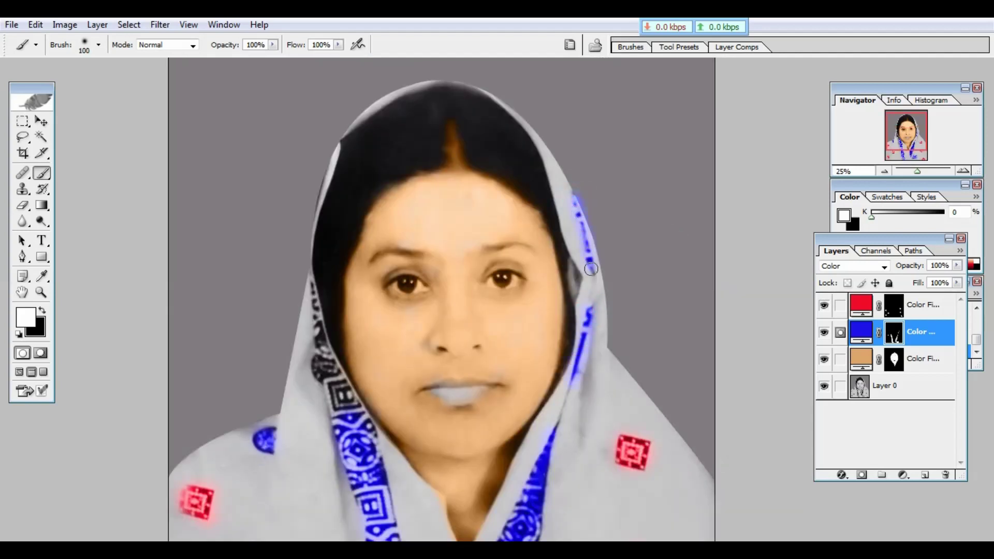
mouse_move(313, 285)
left_mouse_down()
mouse_move(326, 363)
mouse_move(315, 371)
left_mouse_up()
Step: Zoom back in on the face and select the red colour fill layer
key("ctrl+minus")
key("ctrl+minus")
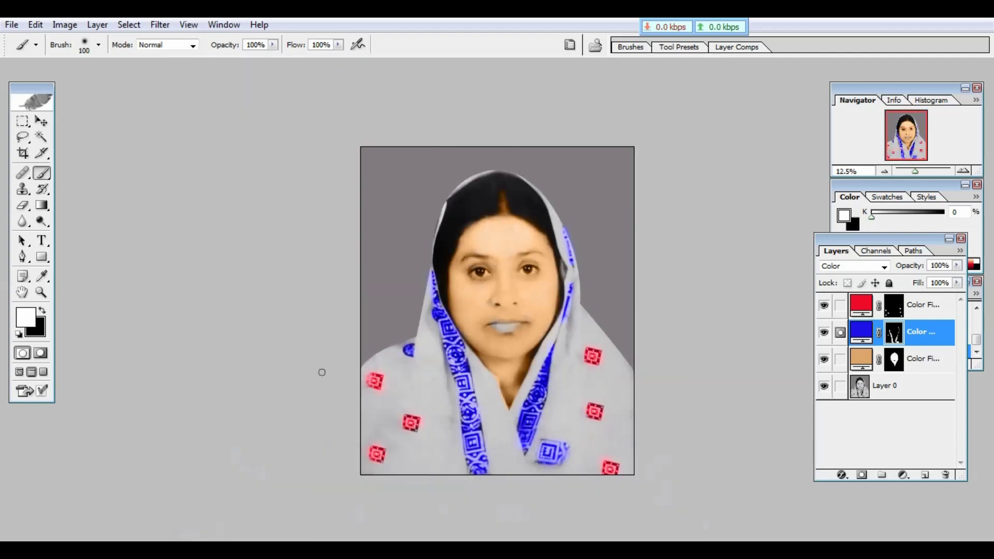
key("ctrl+plus")
key("ctrl+plus")
key("ctrl+plus")
key("ctrl+plus")
left_click(921, 310)
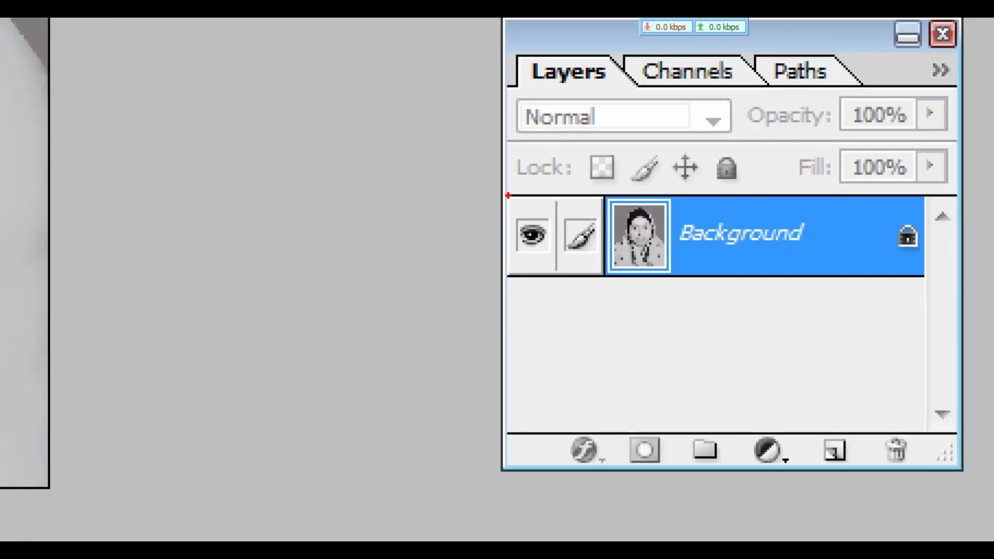
Step: Unlock the Background by converting it into an ordinary layer named Layer 0
left_click_drag(508, 196, 936, 272)
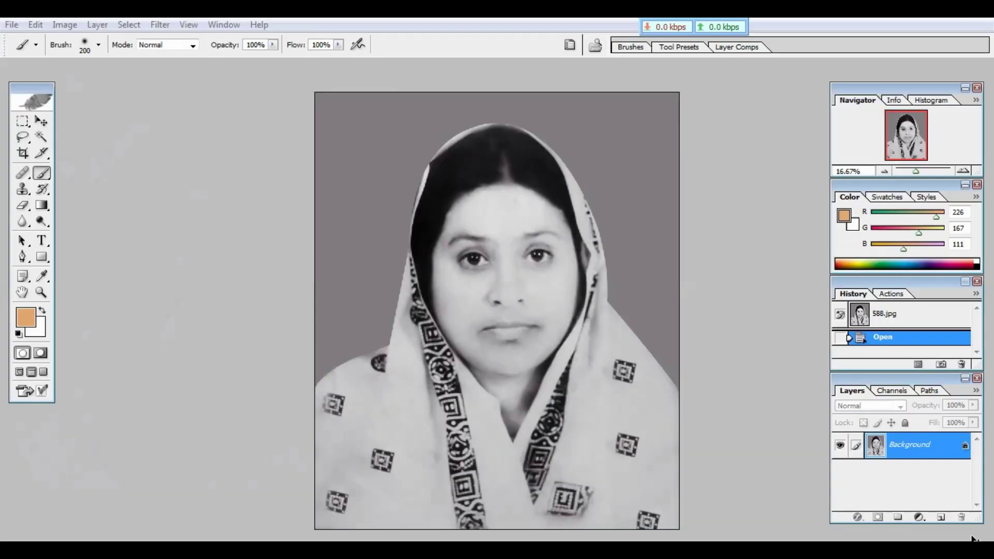
double_click(958, 451)
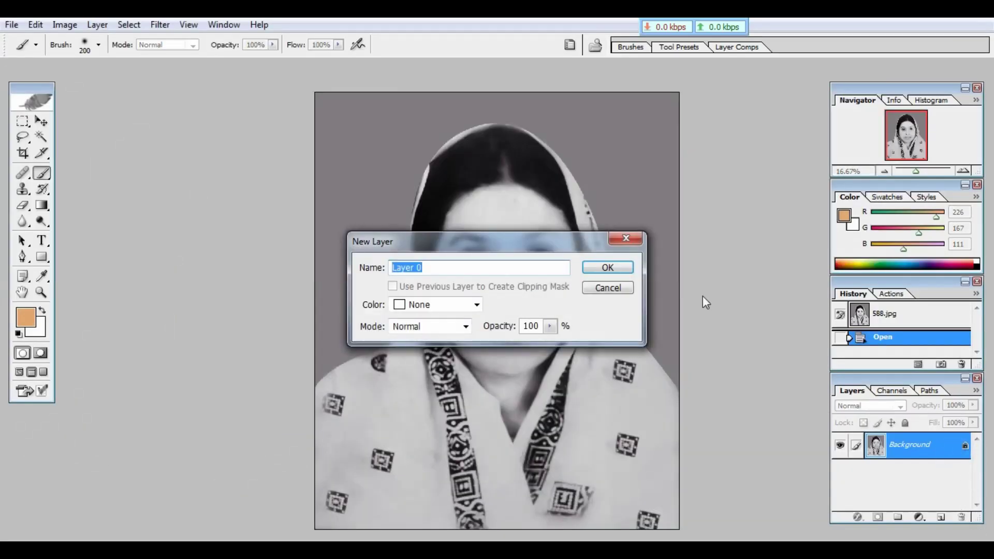
left_click(606, 267)
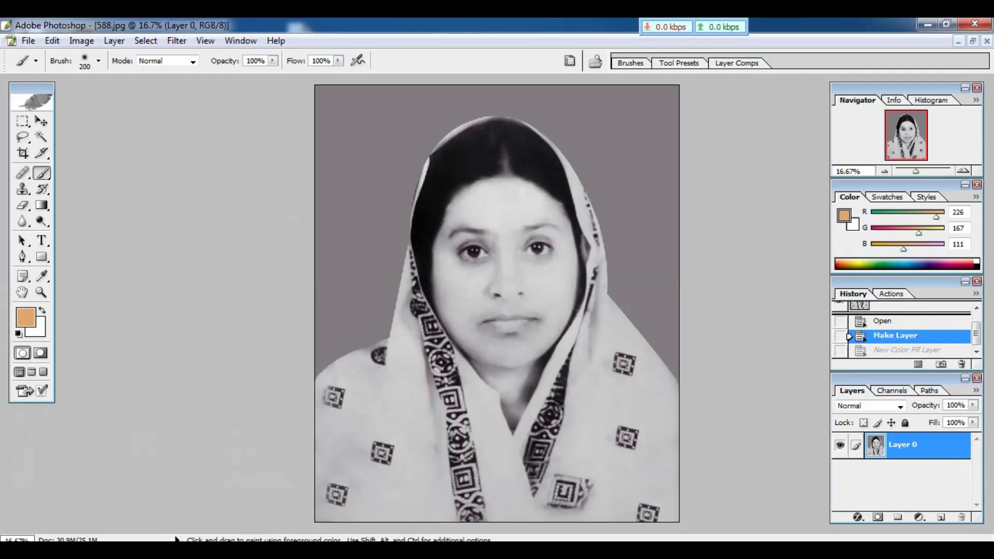
Step: Add a Solid Color fill layer in light orange skin tone E0A66F
left_click(917, 518)
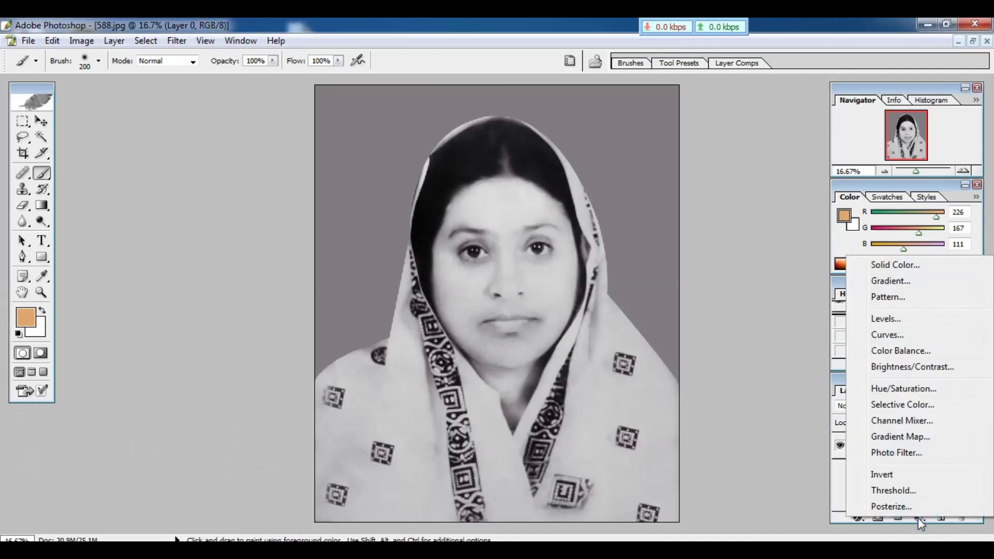
left_click(913, 267)
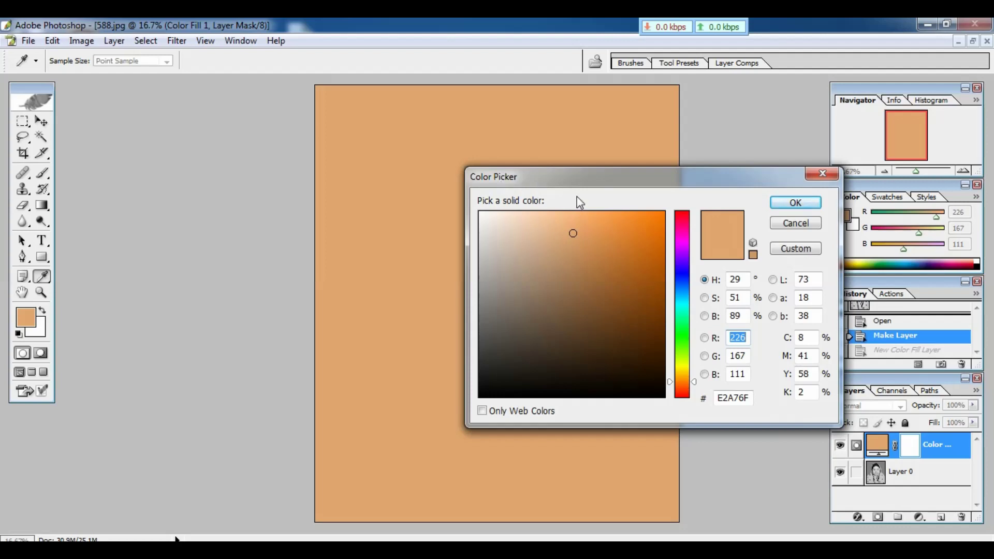
left_click(572, 234)
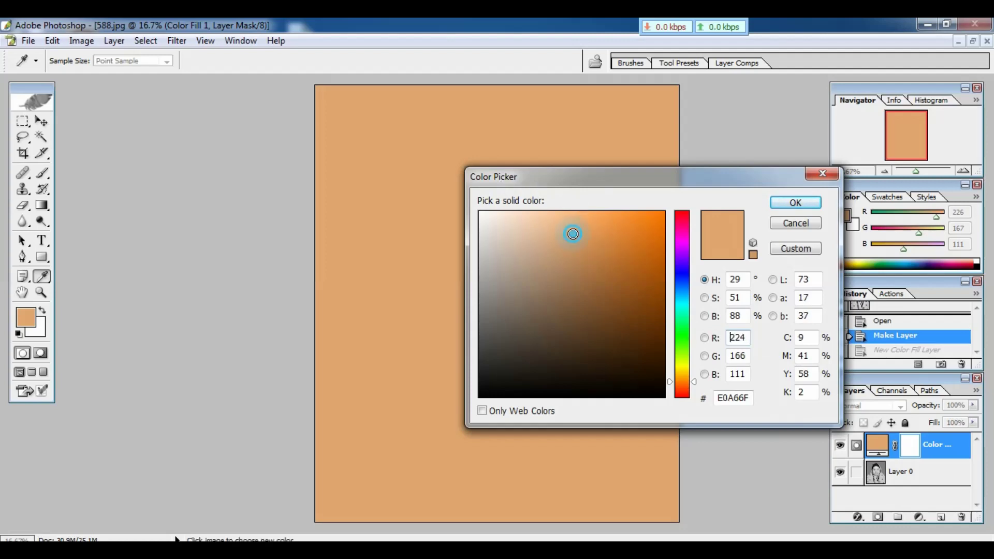
key("b")
left_click(790, 204)
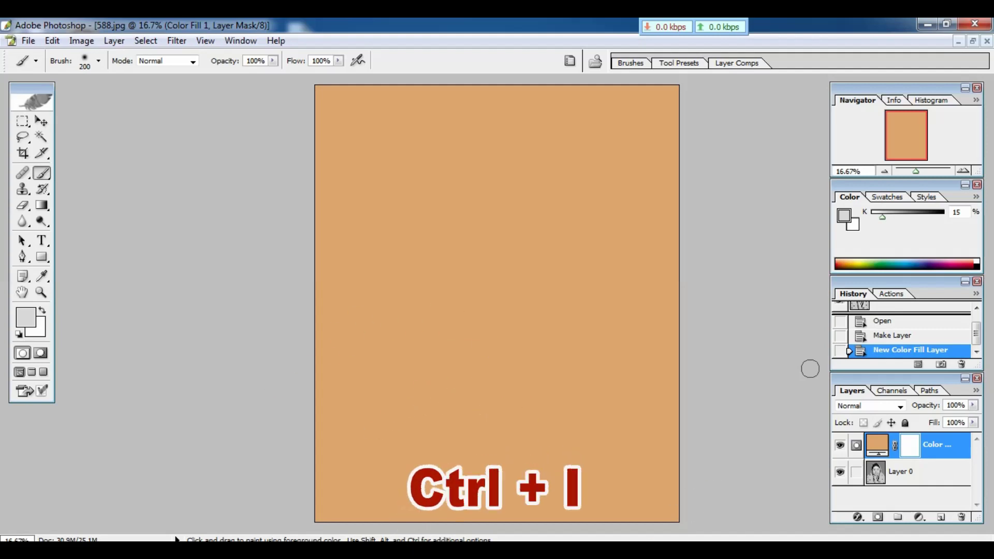
Step: Invert Color Fill 1's mask to black so the skin tone is hidden
key("ctrl+i")
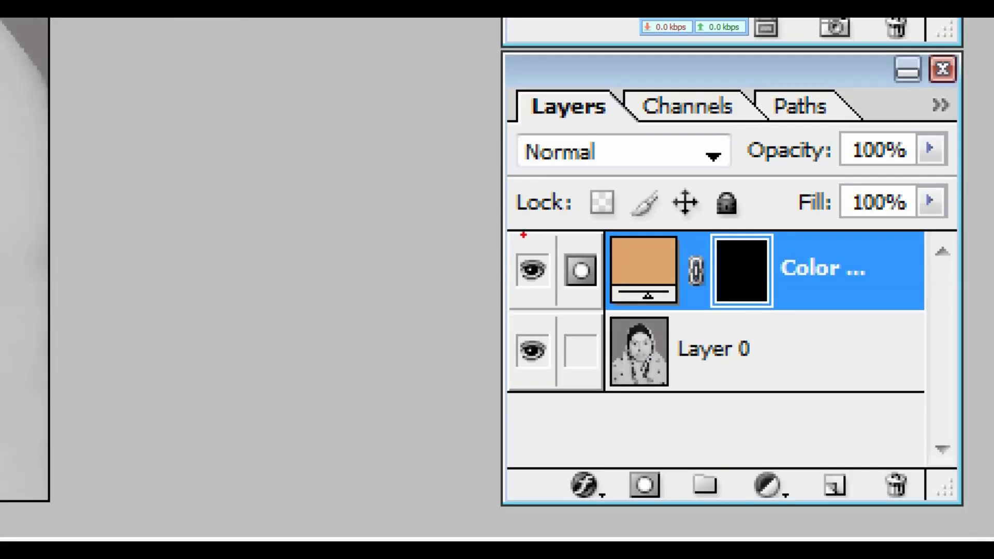
left_click(836, 432)
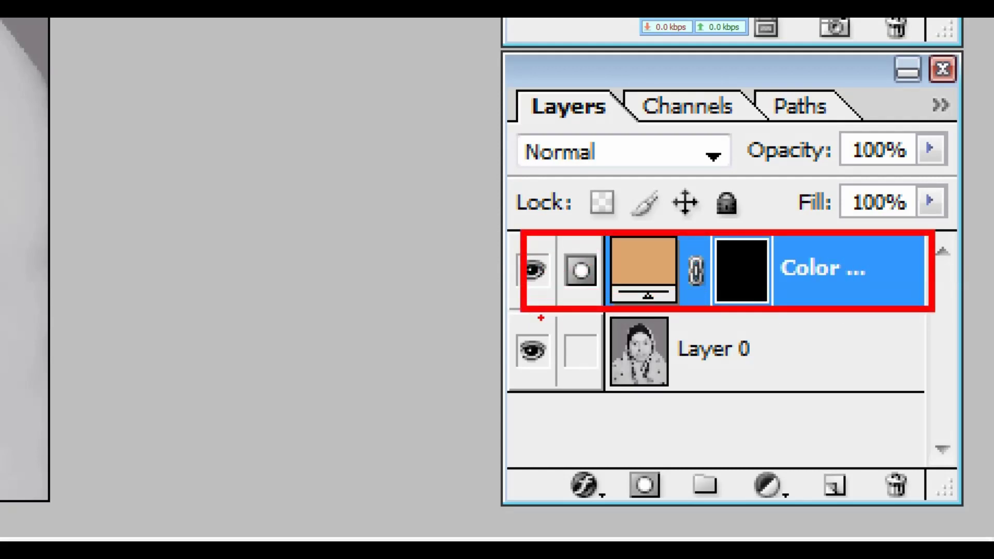
left_click(854, 464)
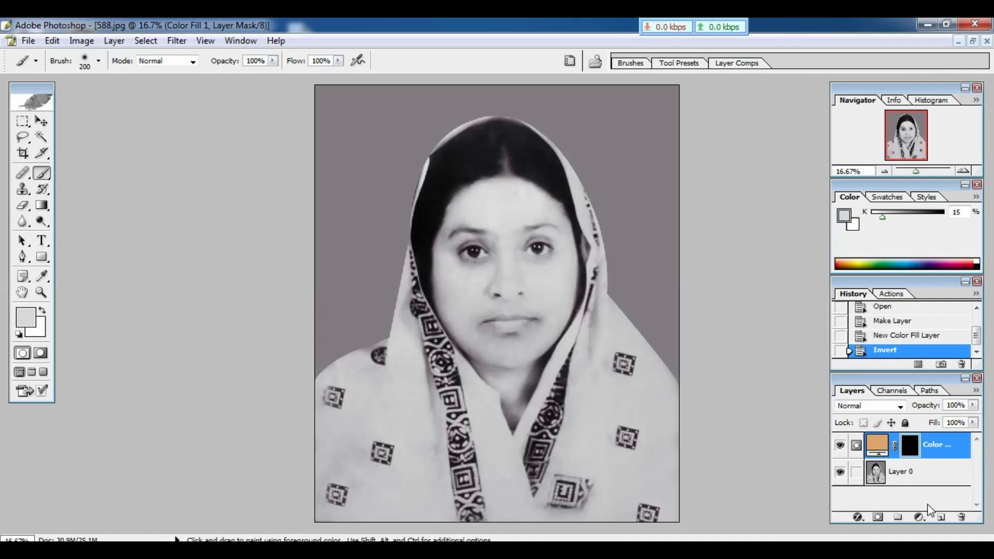
Step: Duplicate the masked skin-tone fill layer twice with Ctrl+J
key("ctrl+j")
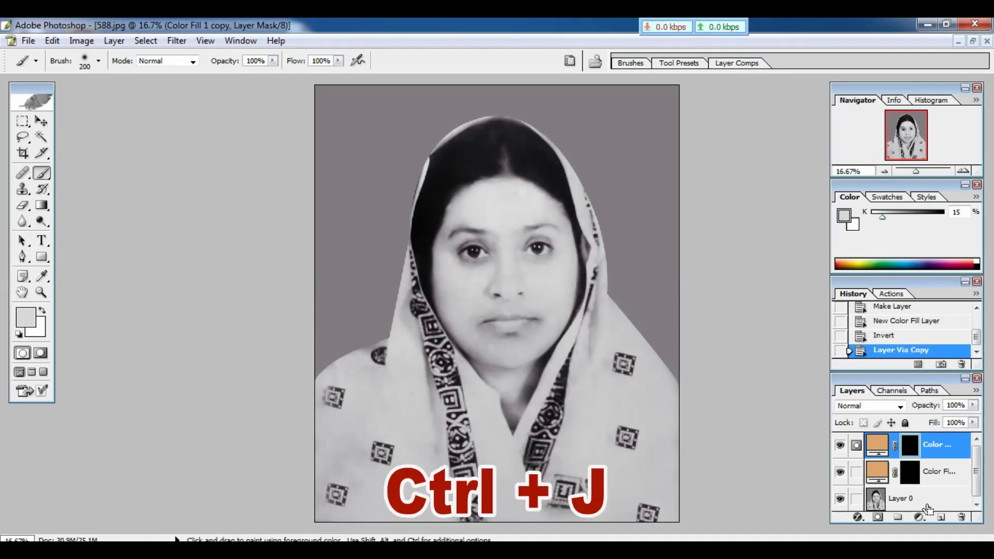
key("ctrl+j")
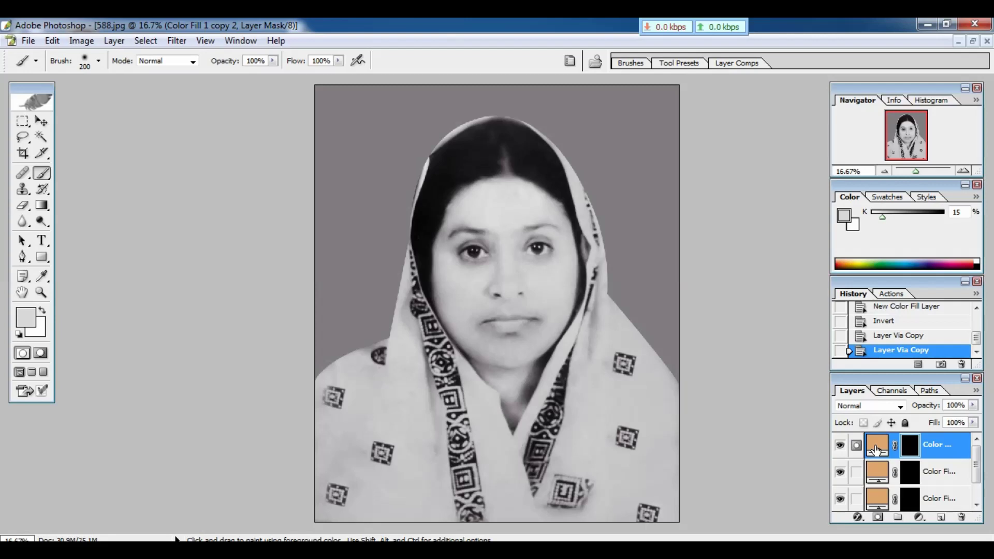
Step: Recolour the top fill layer, Color Fill 1 copy 2, to bright red F00A2B
double_click(876, 449)
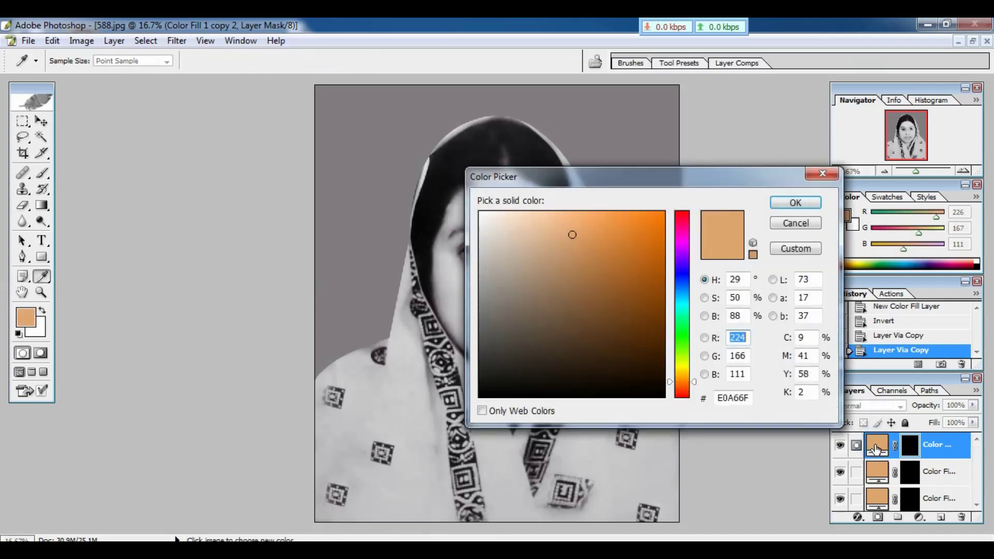
left_click(683, 215)
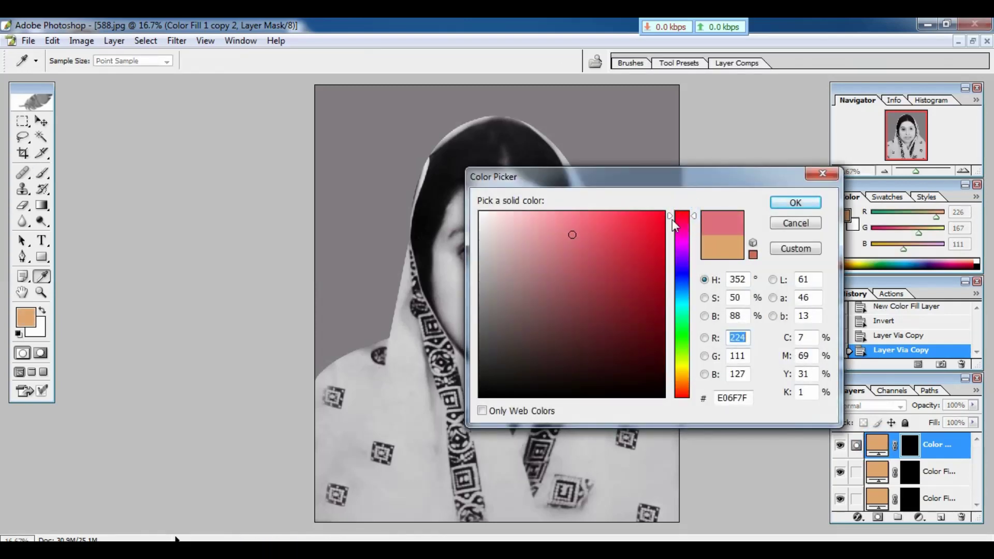
left_click(656, 222)
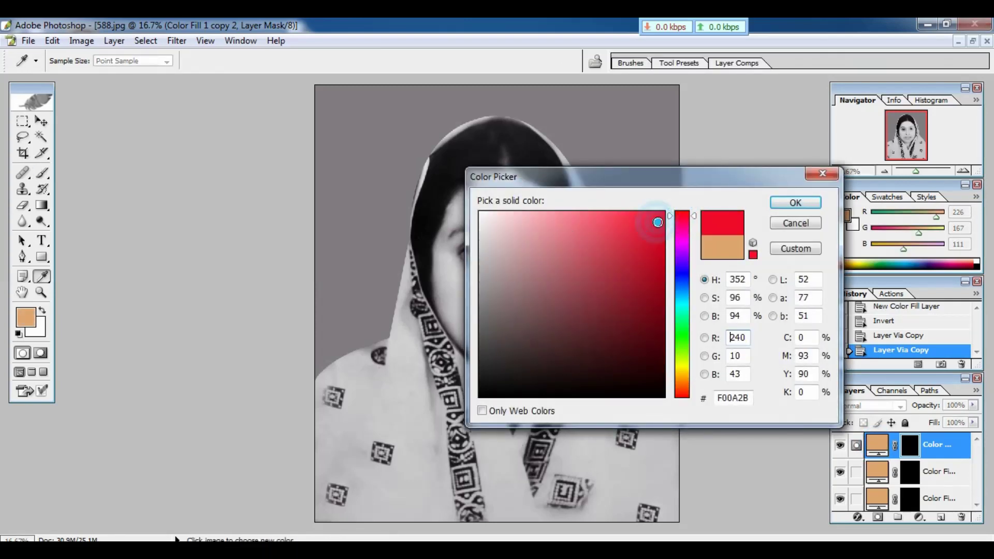
left_click(793, 206)
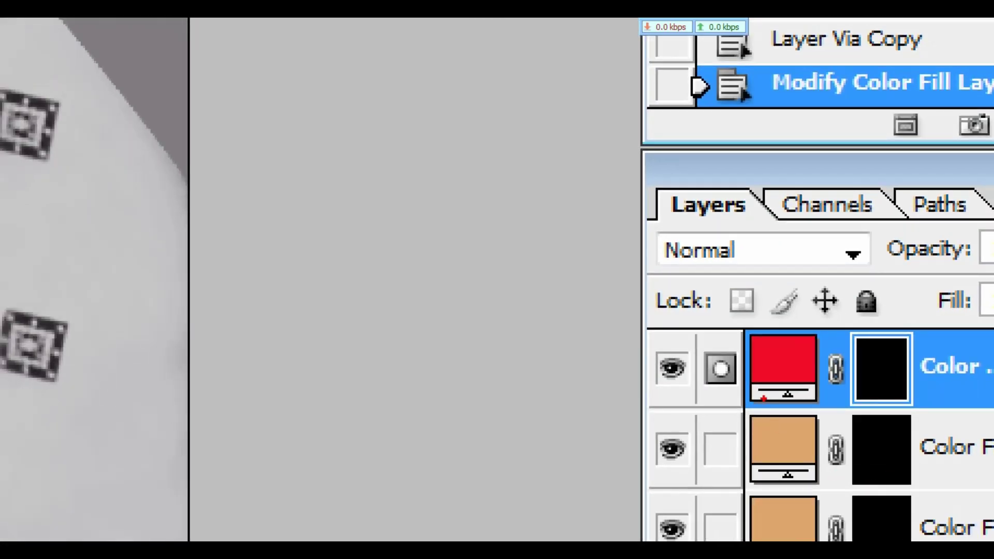
mouse_move(739, 403)
left_mouse_down()
mouse_move(766, 471)
mouse_move(835, 484)
left_mouse_up()
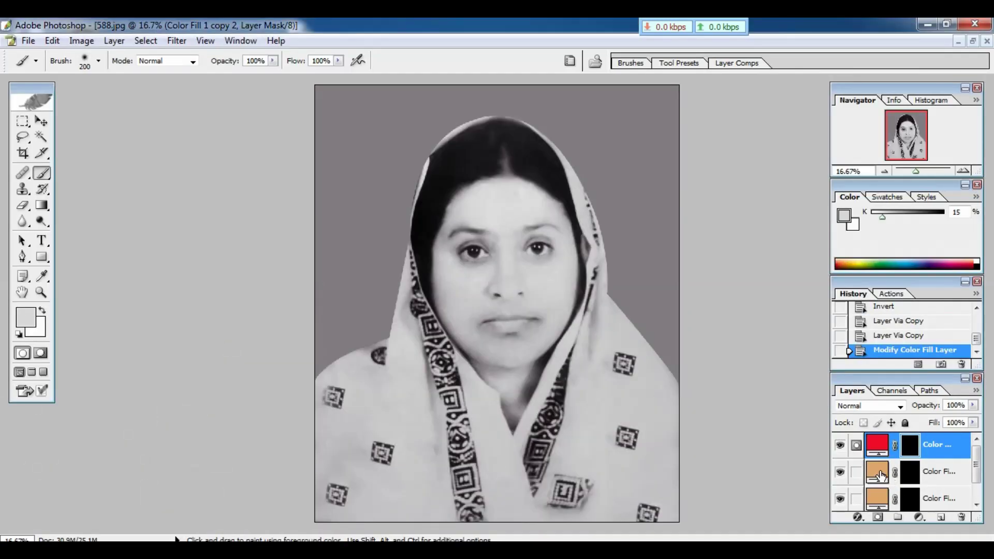
Step: Recolour the middle fill layer, Color Fill 1 copy, to deep blue 1C12E9
double_click(824, 464)
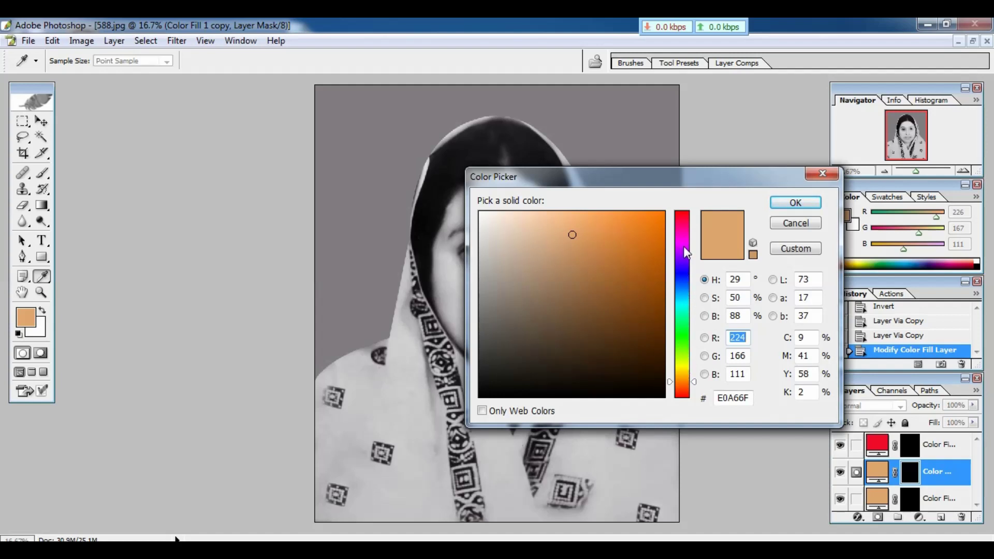
left_click(683, 272)
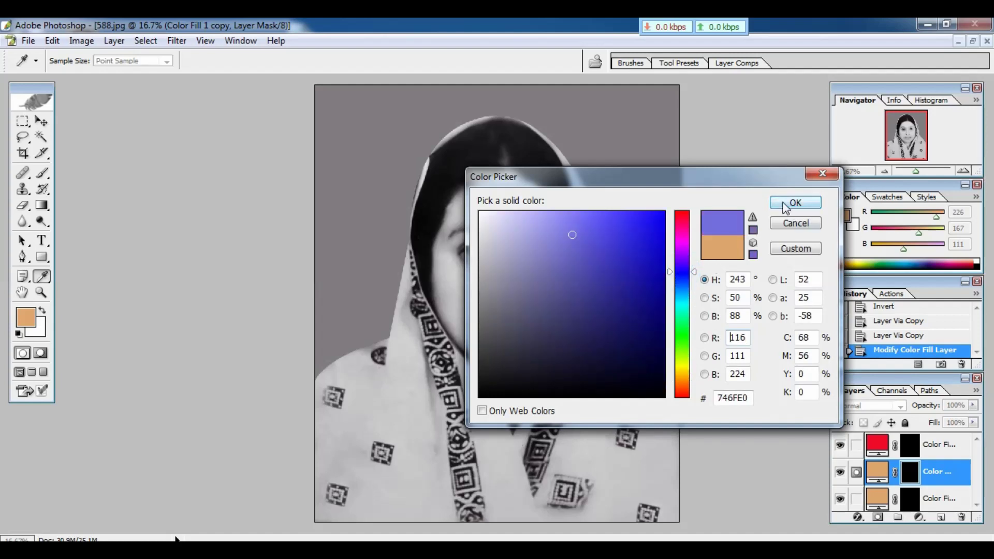
left_click(650, 227)
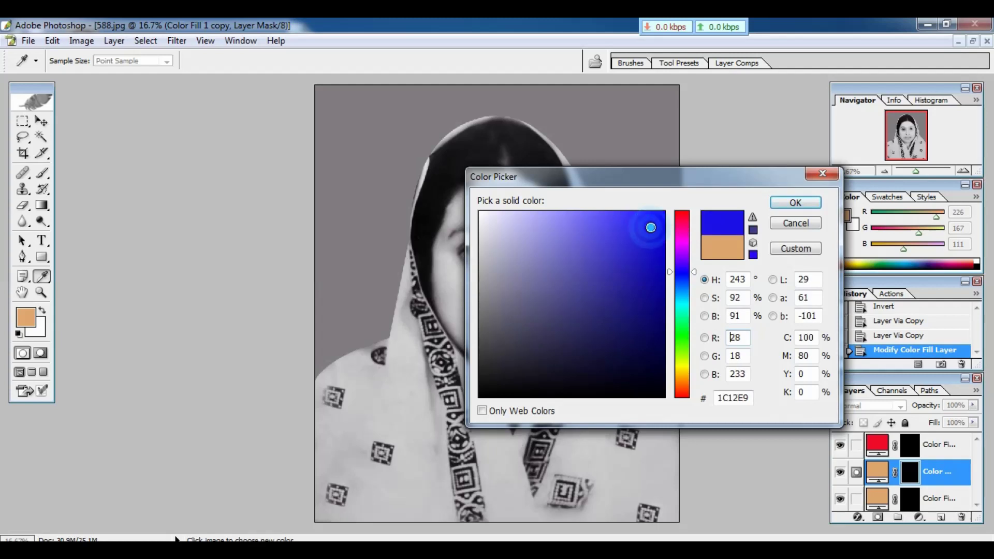
left_click(795, 203)
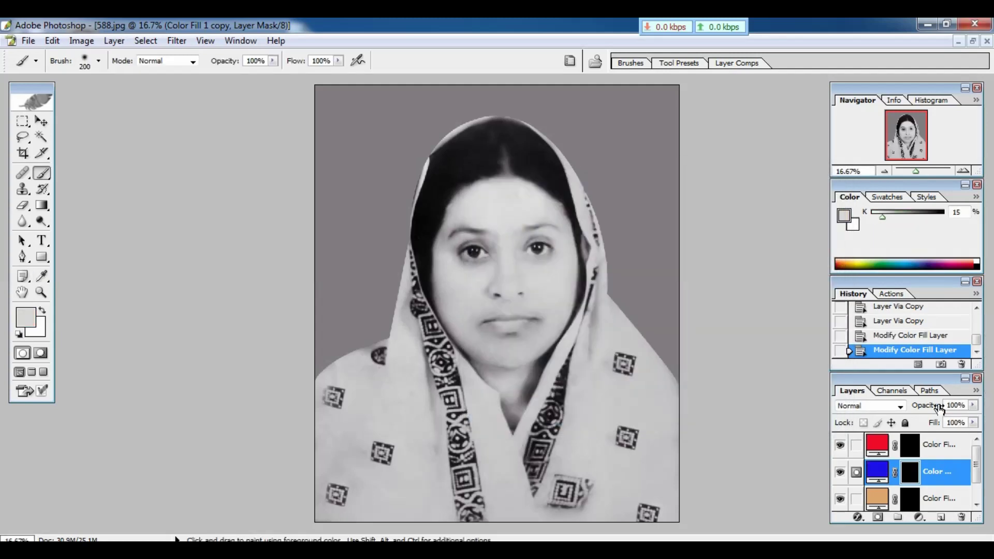
left_click_drag(913, 384, 897, 244)
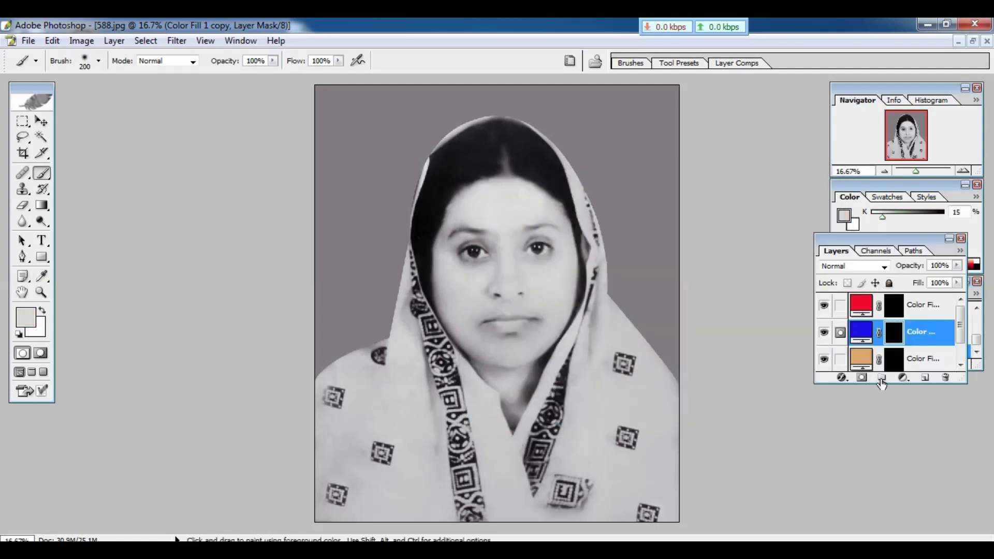
Step: Lengthen the Layers panel to show all four layers, then edit the red layer's name to 'Color'
left_click_drag(890, 384, 898, 482)
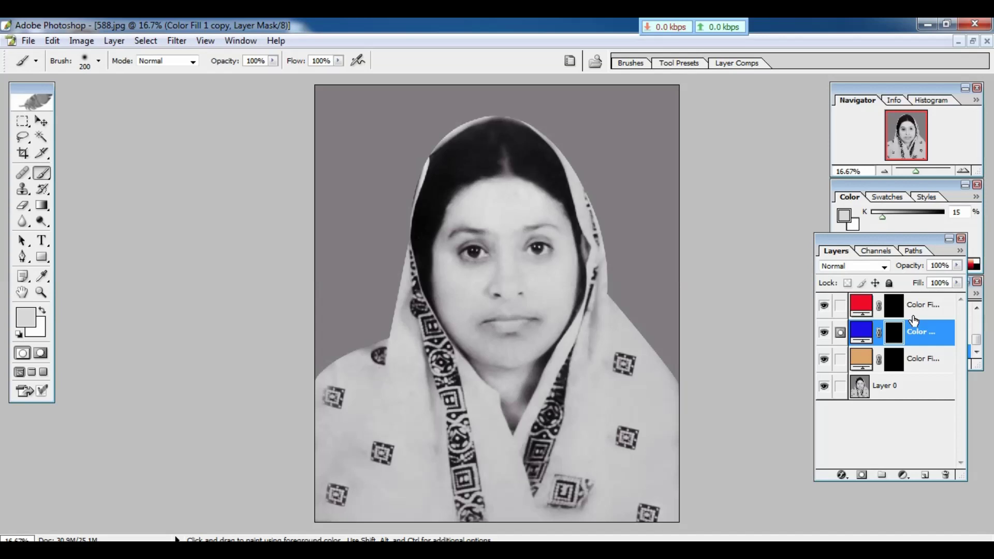
left_click(929, 308)
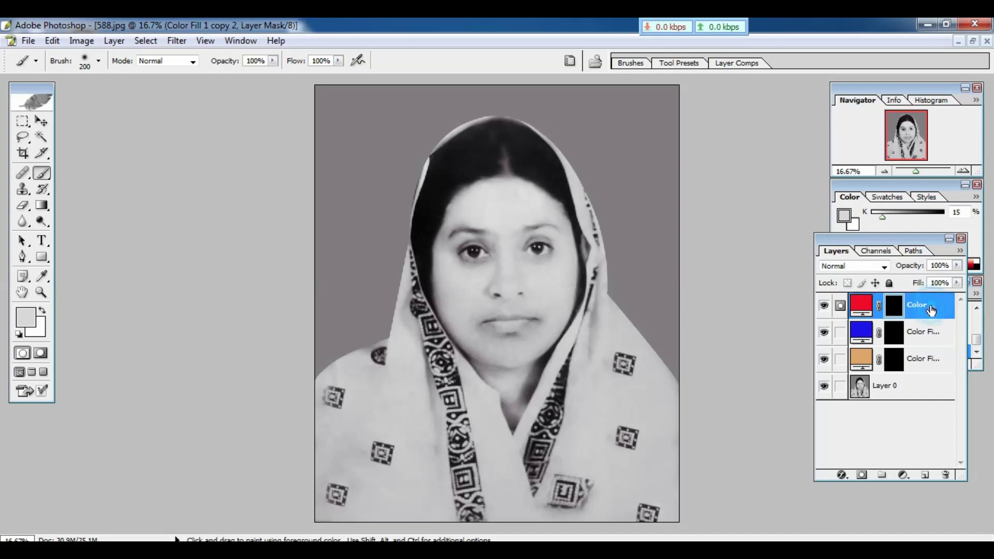
double_click(930, 309)
type("Color")
key("Return")
Step: Switch the red, blue and skin-tone fill layers in turn to the Color blend mode
left_click(855, 266)
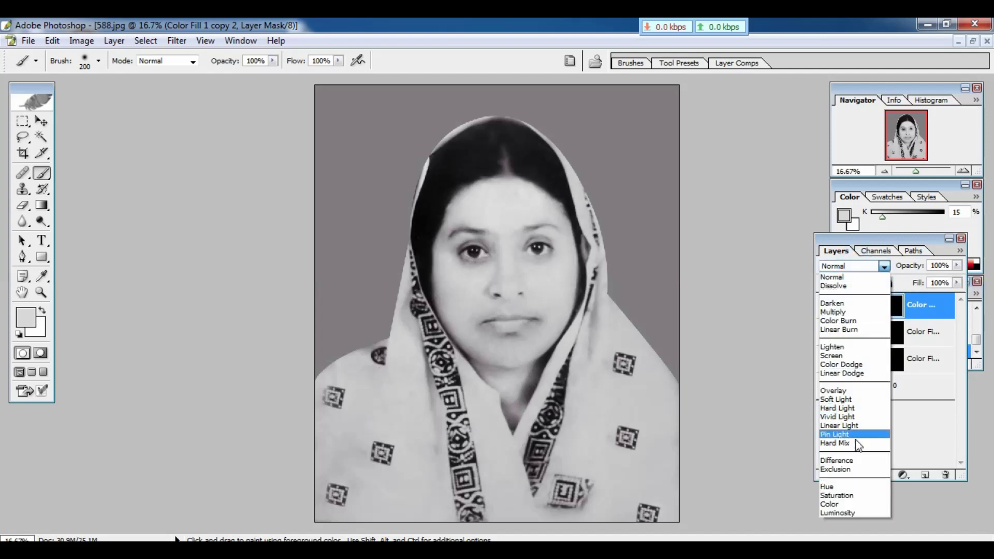
left_click(835, 504)
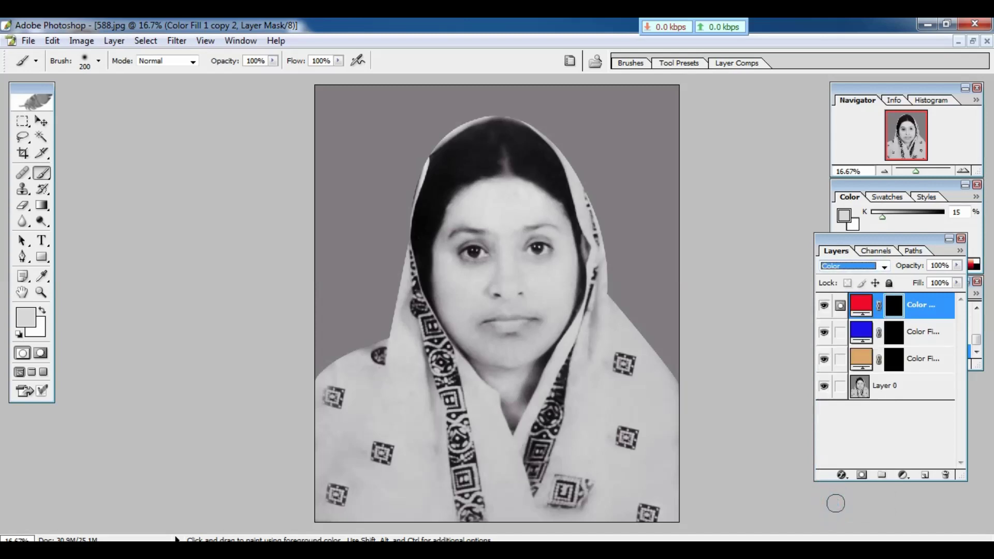
left_click(923, 333)
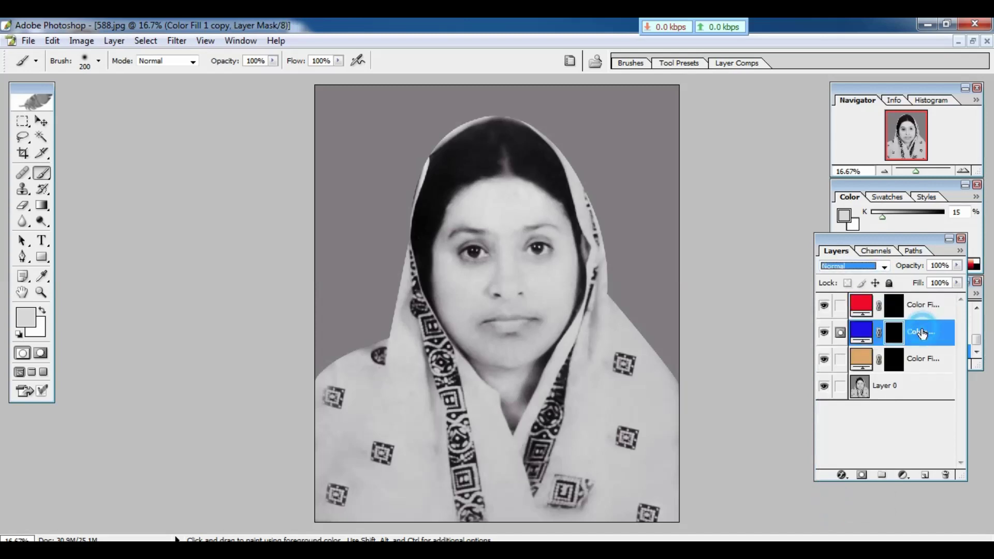
double_click(922, 333)
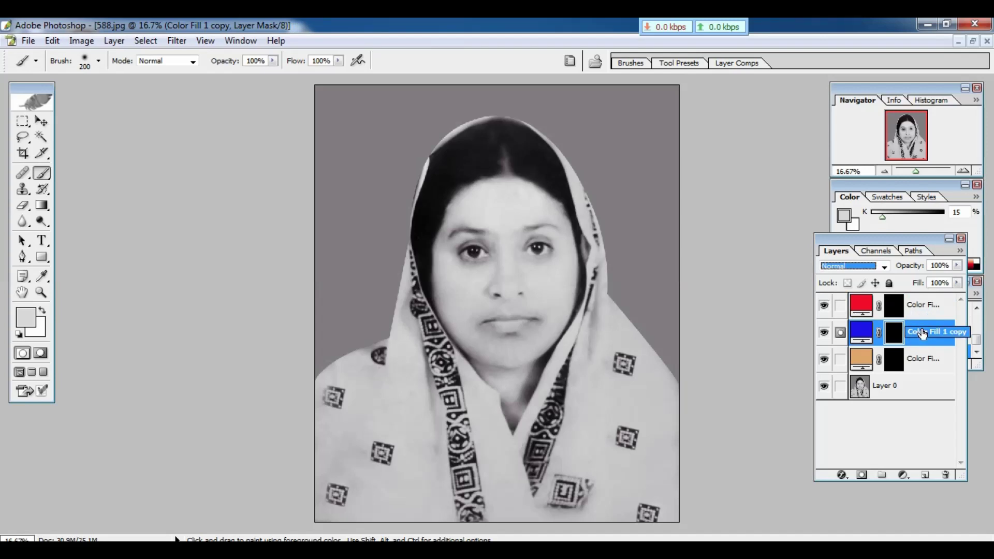
left_click(844, 266)
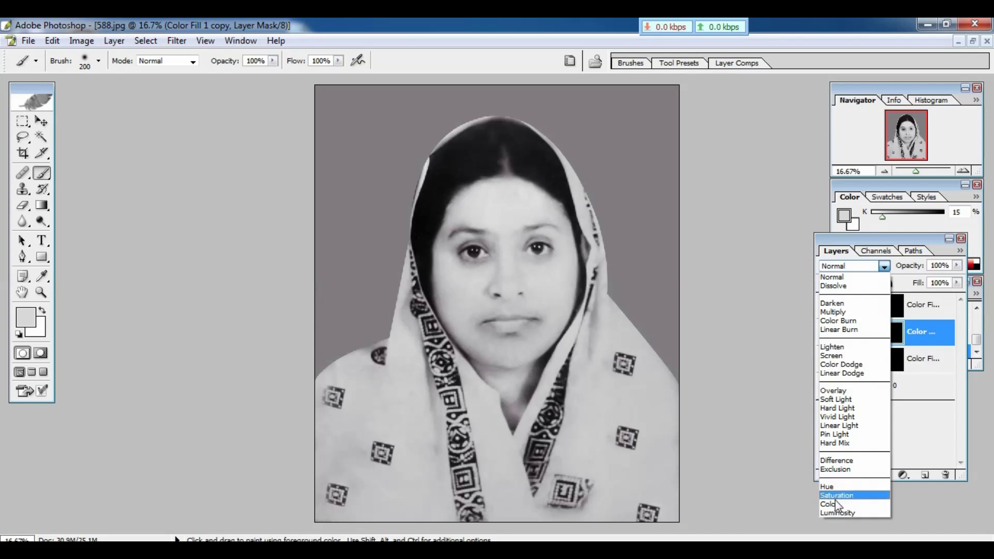
left_click(834, 504)
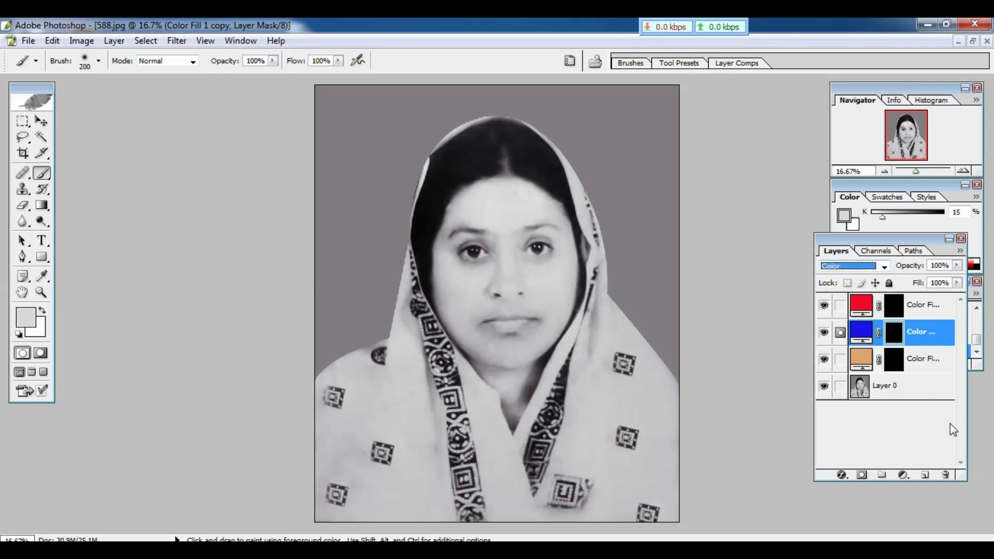
left_click(909, 359)
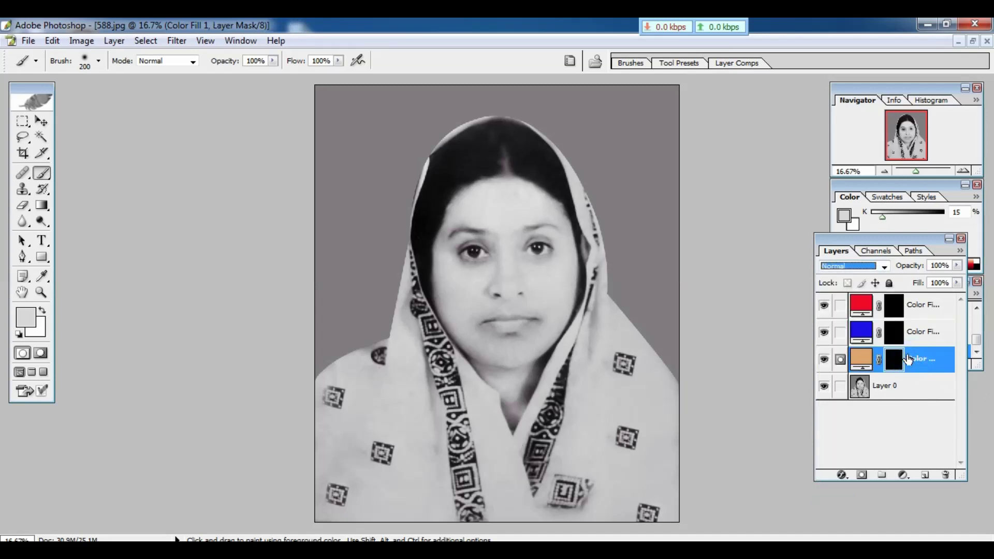
left_click(837, 265)
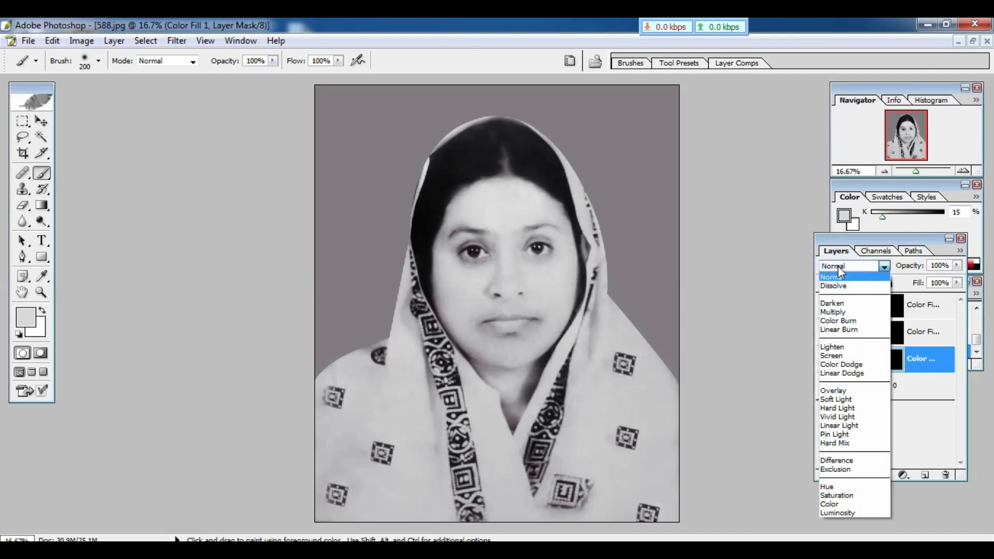
left_click(833, 504)
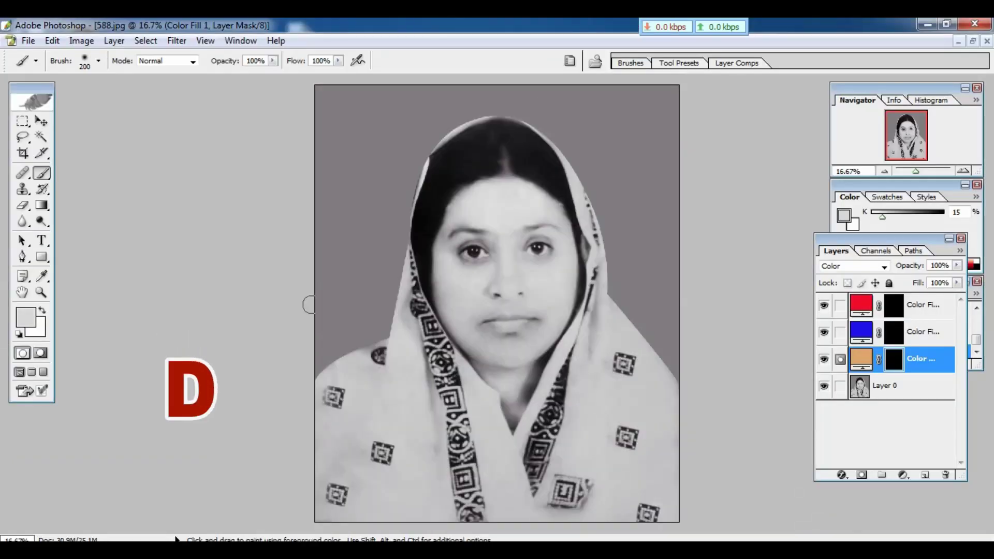
Step: Make white the foreground painting colour and zoom in to 33.3% on the face
key("d")
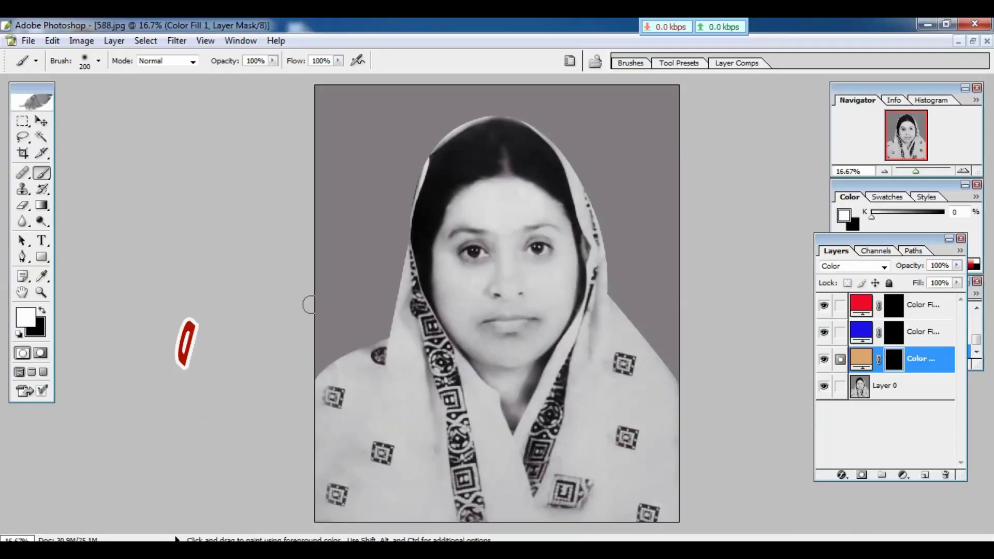
left_click(42, 310)
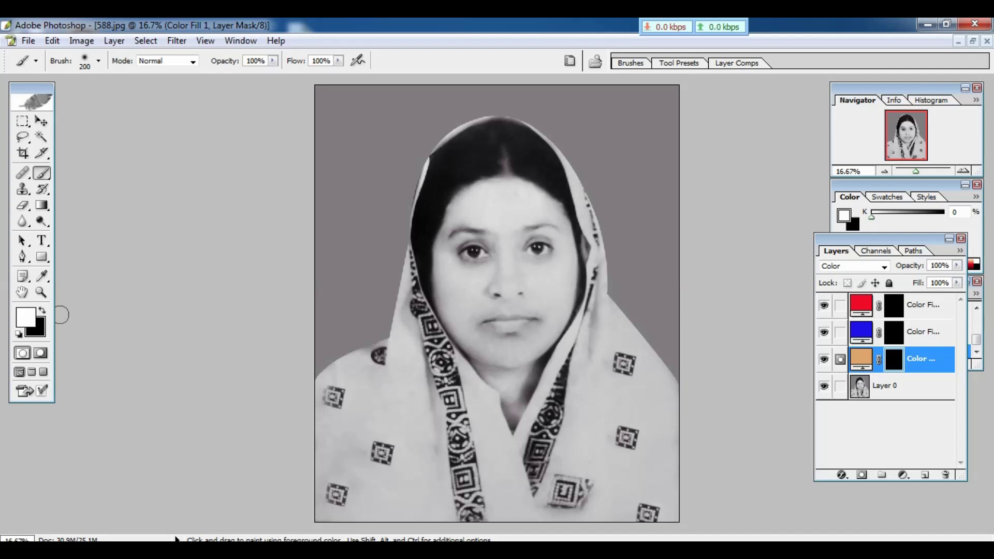
key("x")
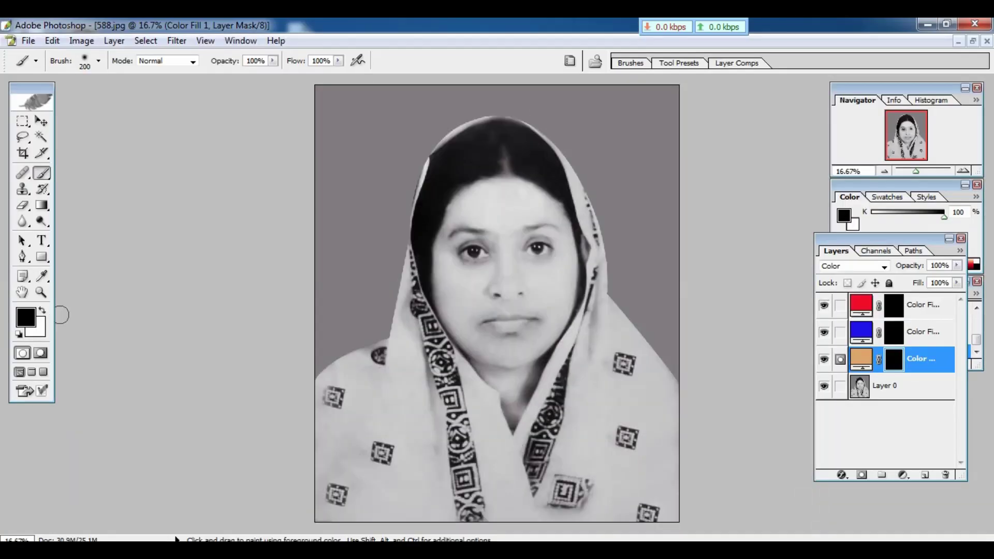
key("ctrl")
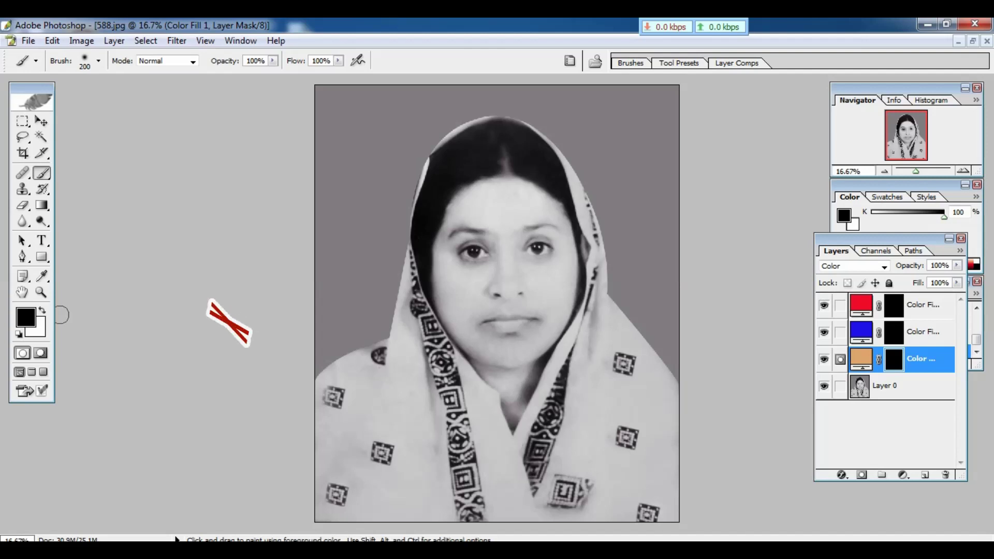
key("x")
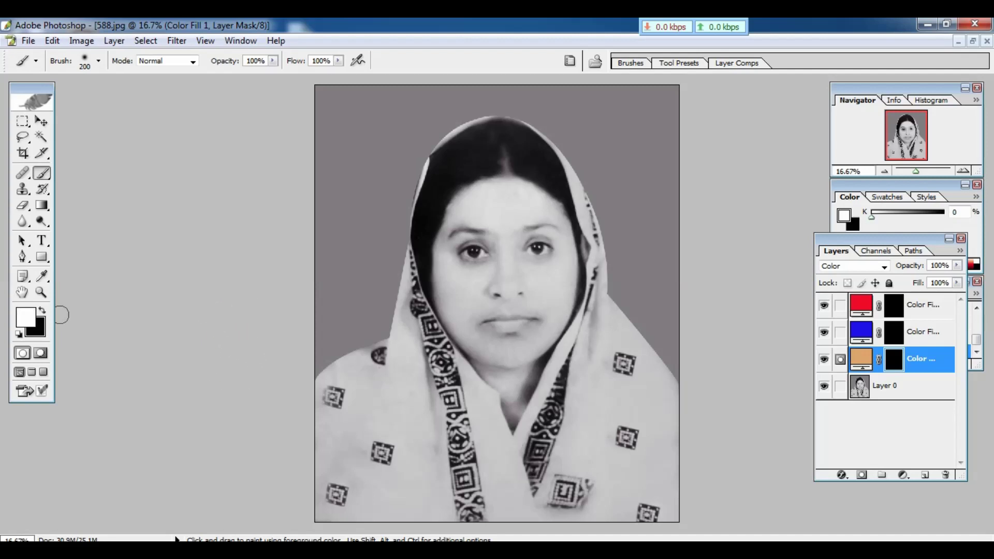
key("ctrl+plus")
key("ctrl+plus")
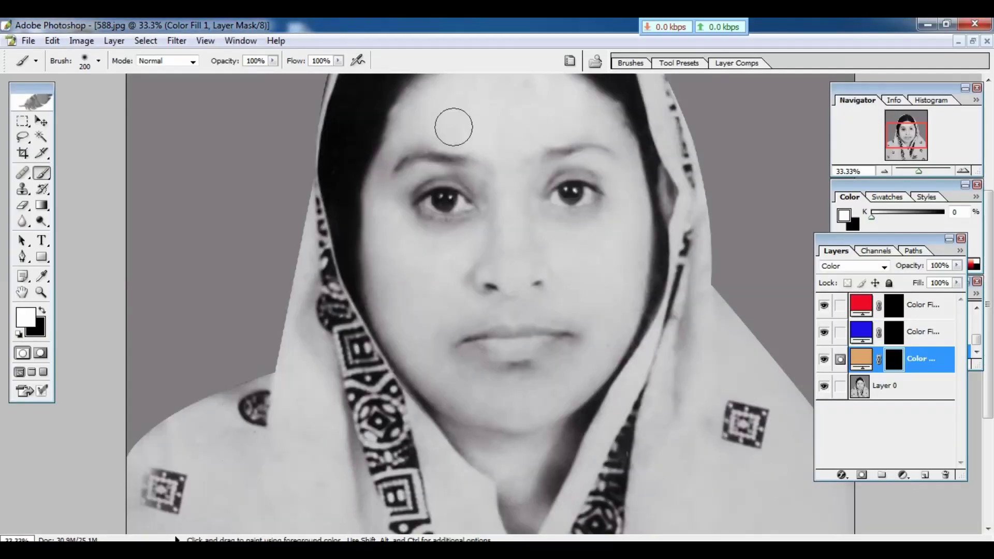
Step: Paint the skin tone across the forehead and face, shrinking the brush to 80 for detail
scroll(501, 129, "up", 3)
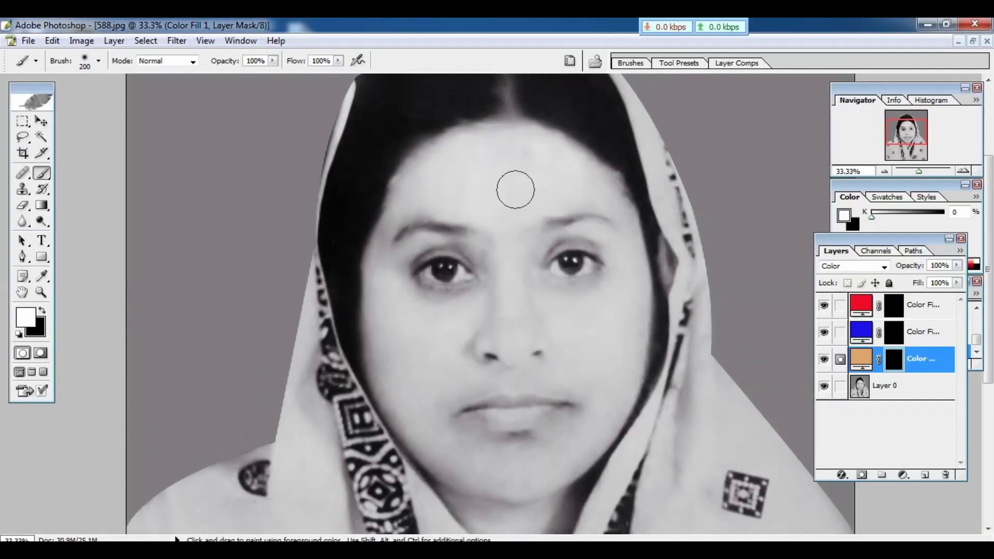
left_click(522, 182)
mouse_move(513, 180)
left_mouse_down()
mouse_move(469, 169)
mouse_move(535, 138)
mouse_move(584, 155)
mouse_move(617, 203)
mouse_move(634, 270)
mouse_move(639, 350)
mouse_move(574, 451)
mouse_move(598, 278)
mouse_move(451, 153)
mouse_move(504, 199)
mouse_move(441, 242)
mouse_move(374, 346)
mouse_move(434, 450)
mouse_move(545, 475)
mouse_move(559, 425)
mouse_move(517, 383)
mouse_move(450, 406)
mouse_move(383, 324)
mouse_move(414, 336)
mouse_move(474, 274)
mouse_move(560, 301)
mouse_move(573, 147)
mouse_move(537, 337)
left_mouse_up()
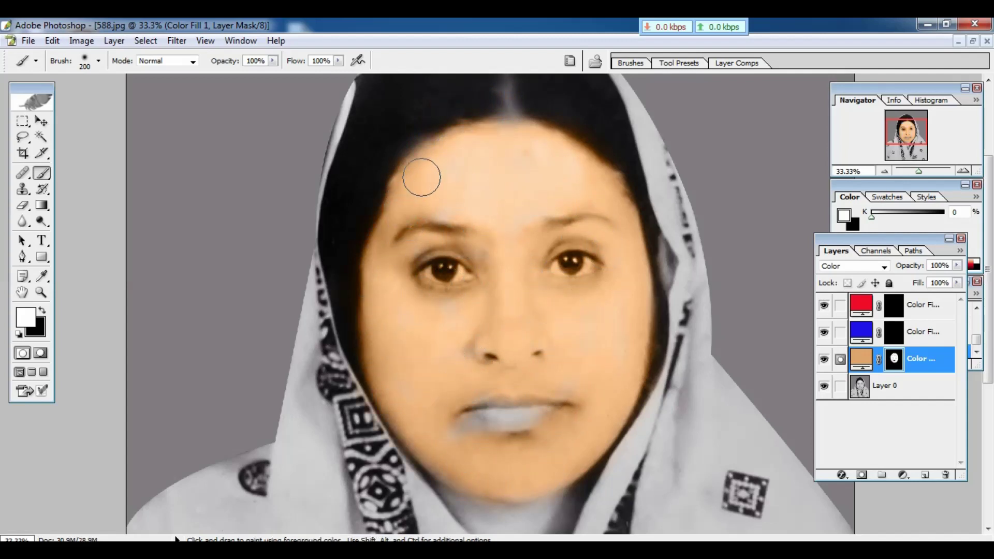
key("bracketleft")
key("bracketleft")
key("bracketleft")
scroll(447, 293, "up", 3)
key("bracketleft")
key("bracketleft")
key("bracketleft")
left_click_drag(522, 253, 501, 222)
scroll(444, 266, "down", 5)
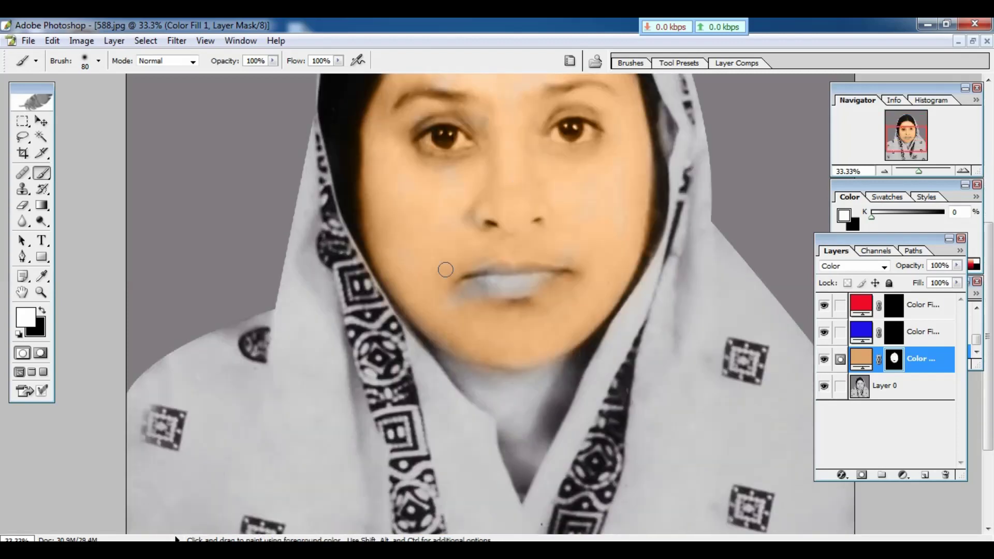
left_click_drag(446, 286, 439, 135)
Step: Extend the skin tone down the neck and under the chin with a 175 brush
left_click_drag(584, 207, 523, 352)
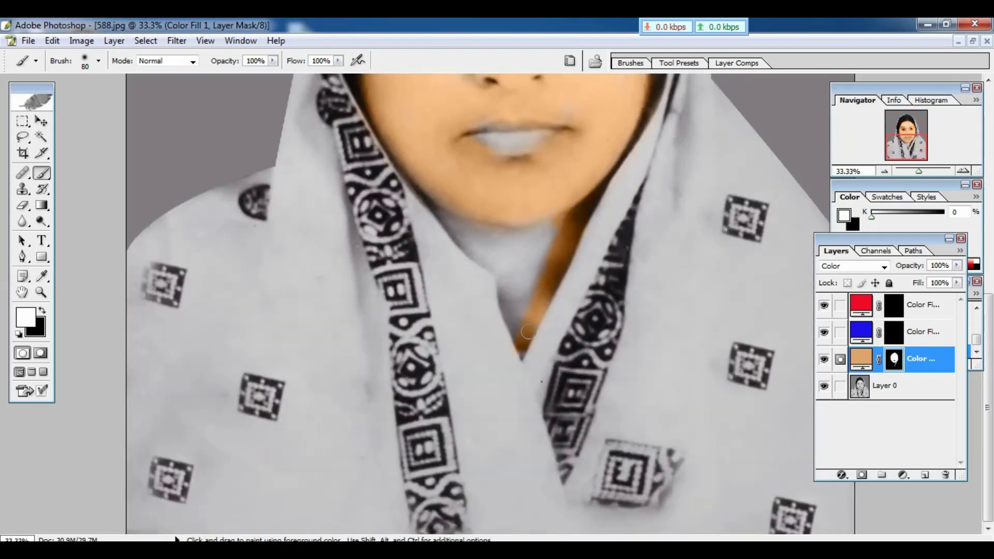
key("bracketright")
key("bracketright")
key("bracketright")
key("bracketright")
key("bracketright")
left_click_drag(502, 239, 518, 294)
key("ctrl+minus")
key("ctrl+minus")
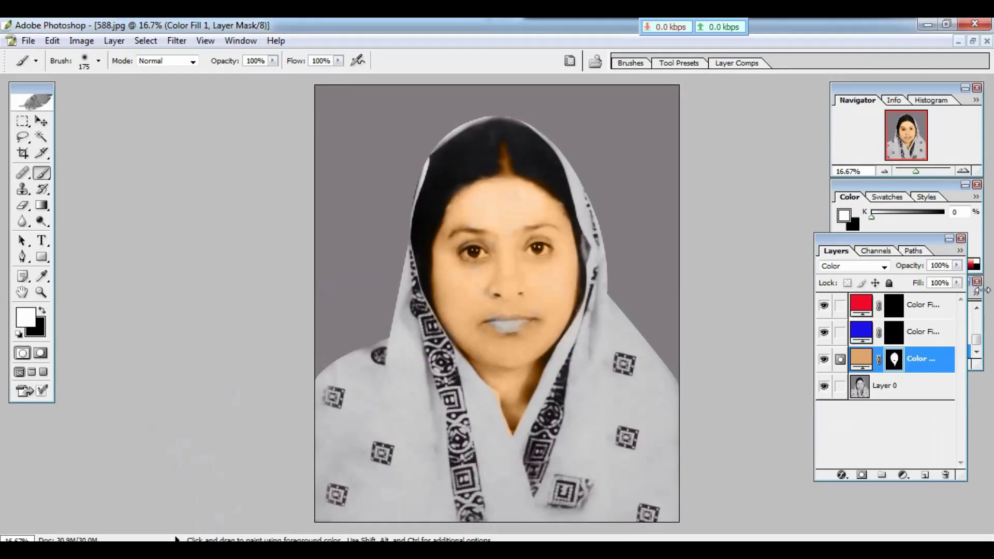
Step: On the red Color Fill mask, paint two square motifs on the dupatta's right side red
left_click(929, 312)
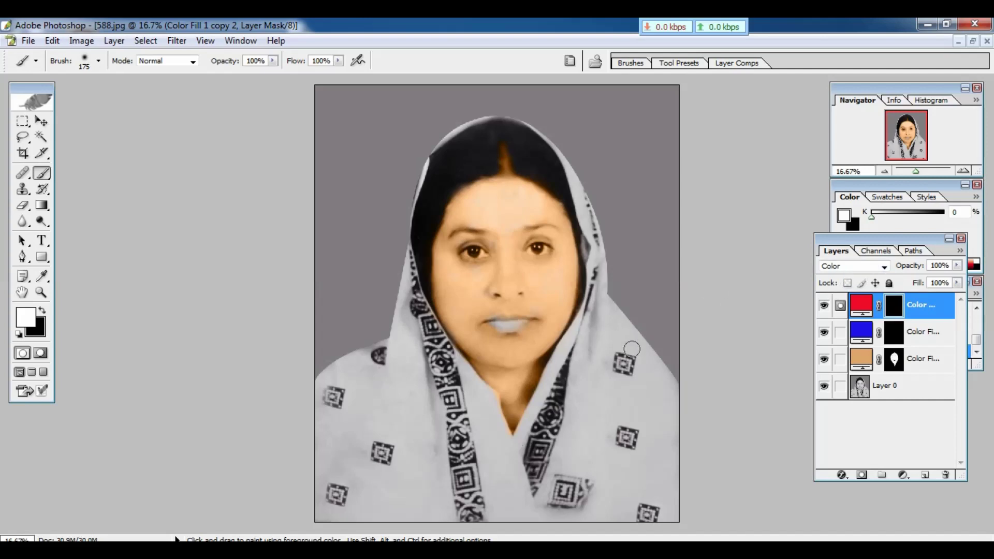
key("ctrl+plus")
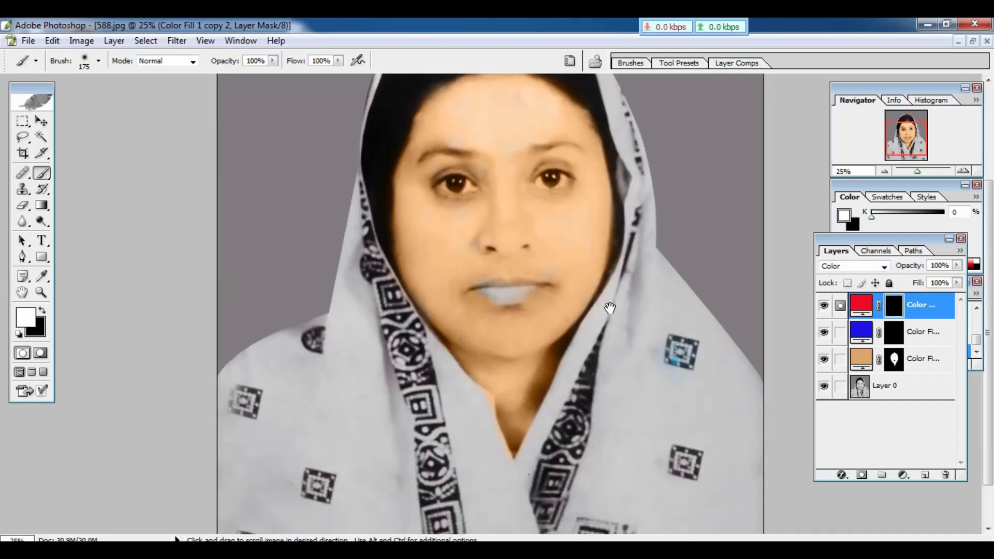
scroll(673, 341, "down", 2)
mouse_move(687, 323)
left_mouse_down()
mouse_move(676, 334)
mouse_move(688, 335)
left_mouse_up()
left_click_drag(682, 439, 688, 446)
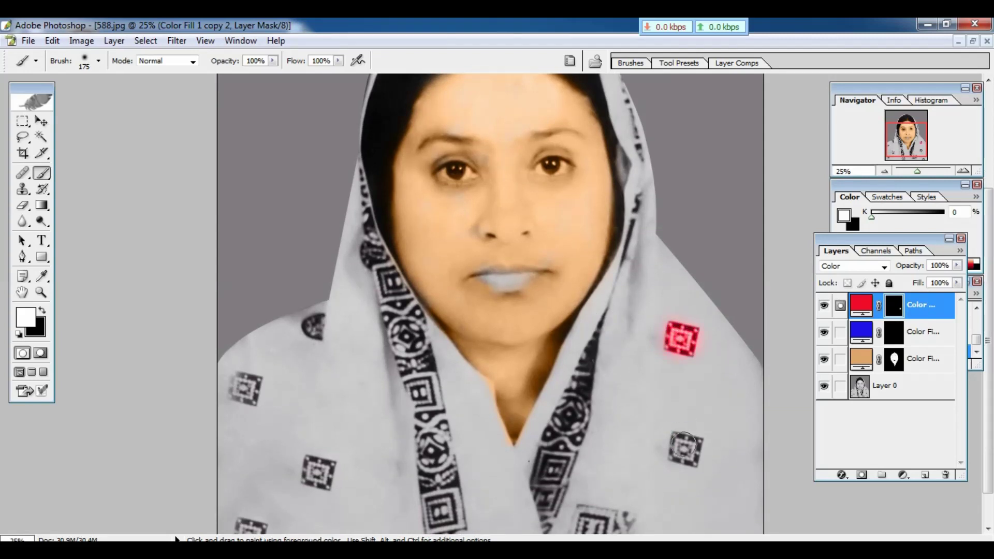
scroll(685, 450, "down", 2)
Step: In full-screen view, turn four more motifs red: bottom-right, middle-left, upper-left and lower-left
key("f")
left_click_drag(700, 387, 707, 397)
left_click_drag(304, 301, 310, 307)
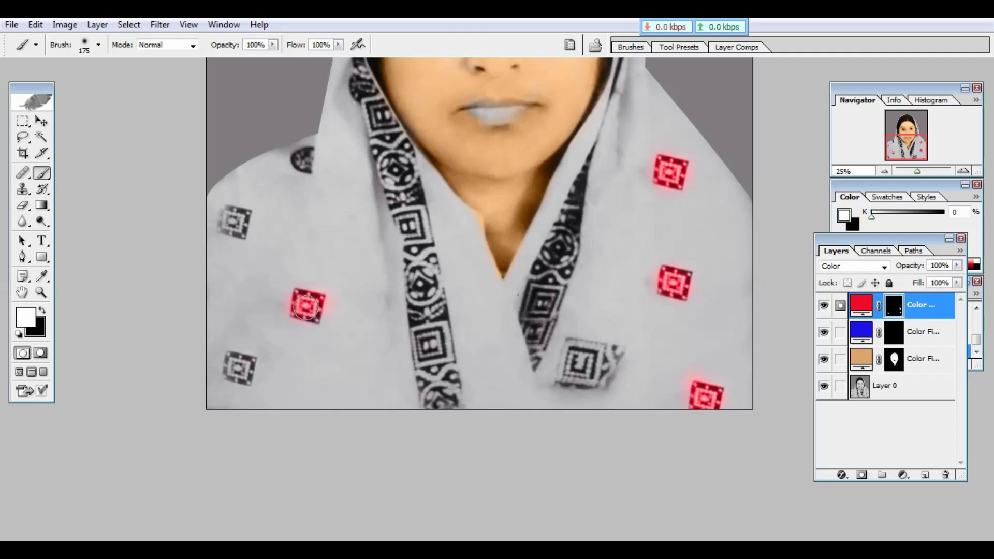
left_click_drag(230, 218, 236, 223)
left_click_drag(236, 364, 242, 370)
Step: On the blue Color Fill mask, paint both border strips, a shoulder motif and a square motif blue
left_click(834, 314)
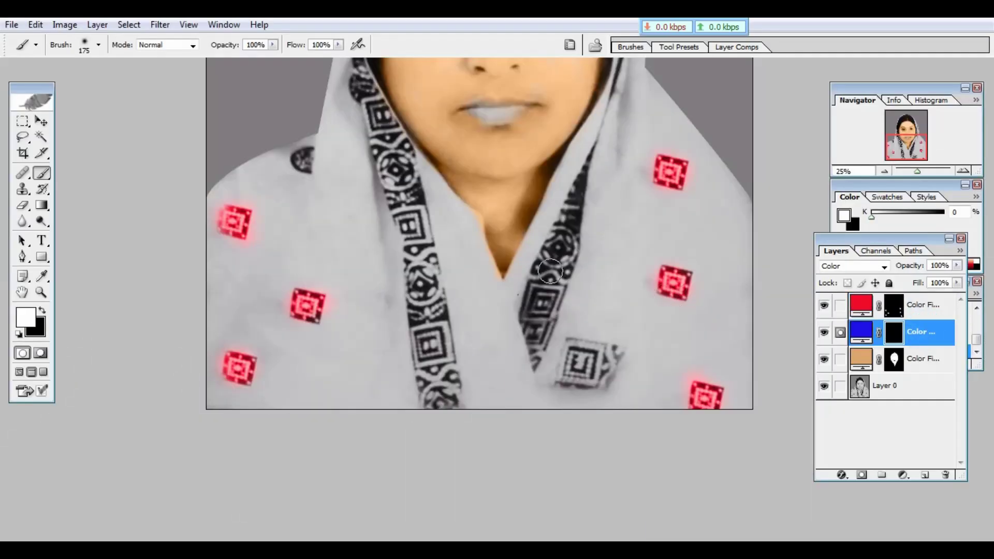
left_click_drag(410, 218, 438, 385)
left_click_drag(313, 164, 301, 158)
mouse_move(575, 368)
left_mouse_down()
mouse_move(582, 361)
mouse_move(559, 457)
left_mouse_up()
left_click_drag(551, 300, 506, 439)
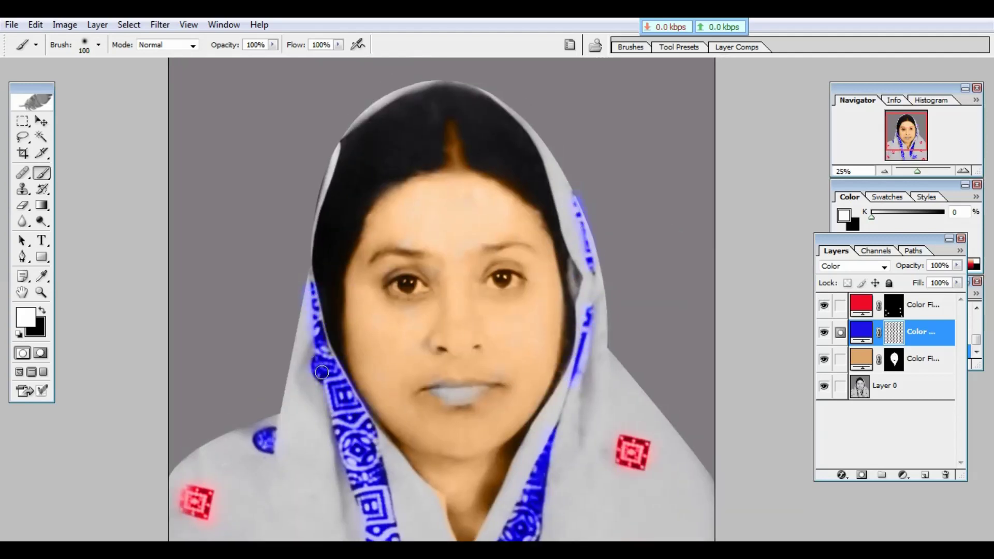
key("ctrl+minus")
key("ctrl+plus")
key("ctrl+plus")
key("ctrl+plus")
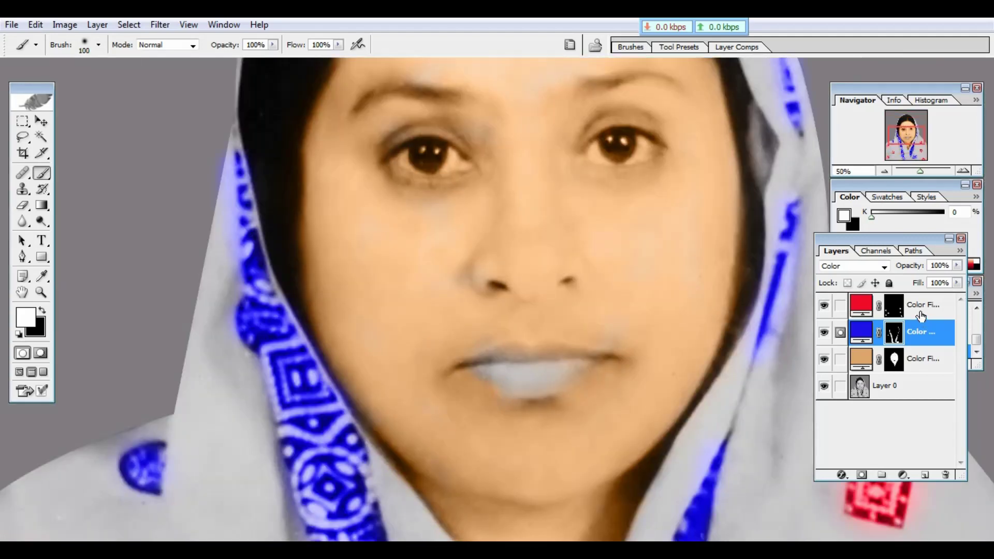
left_click(921, 312)
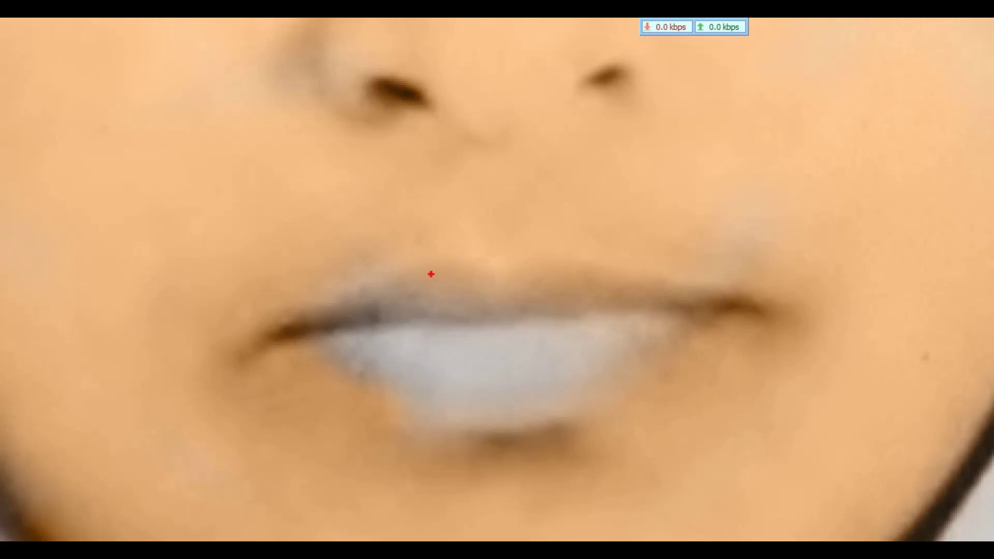
Step: Switch to black and erase the skin tone from the lips on the skin-tone fill mask
left_click_drag(431, 274, 624, 278)
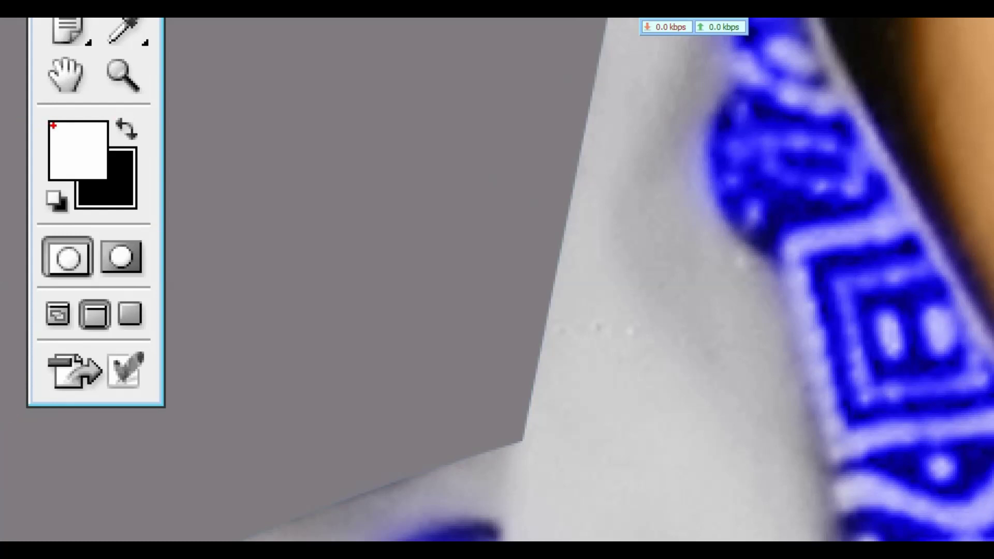
left_click_drag(54, 123, 92, 145)
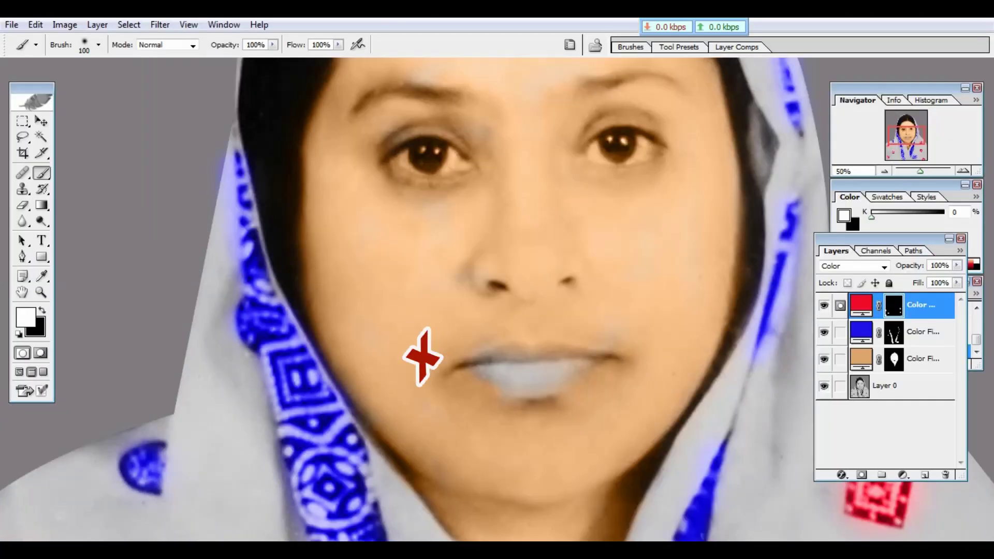
key("x")
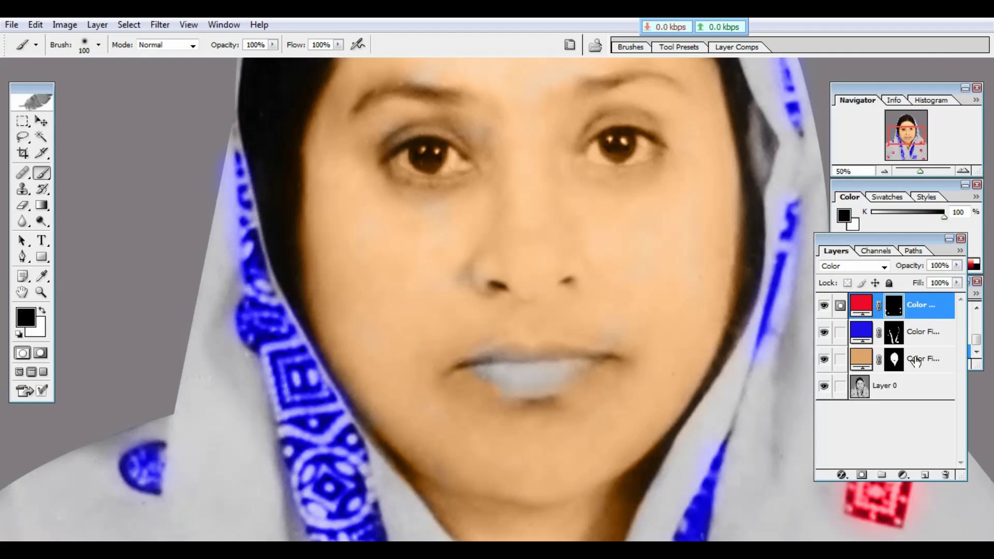
left_click(916, 362)
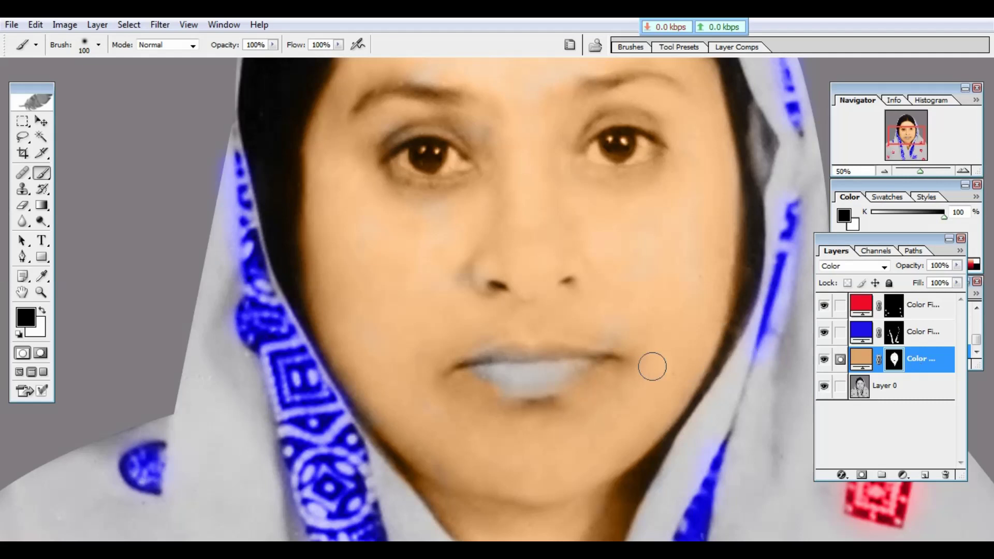
mouse_move(572, 357)
left_mouse_down()
mouse_move(487, 365)
mouse_move(599, 368)
left_mouse_up()
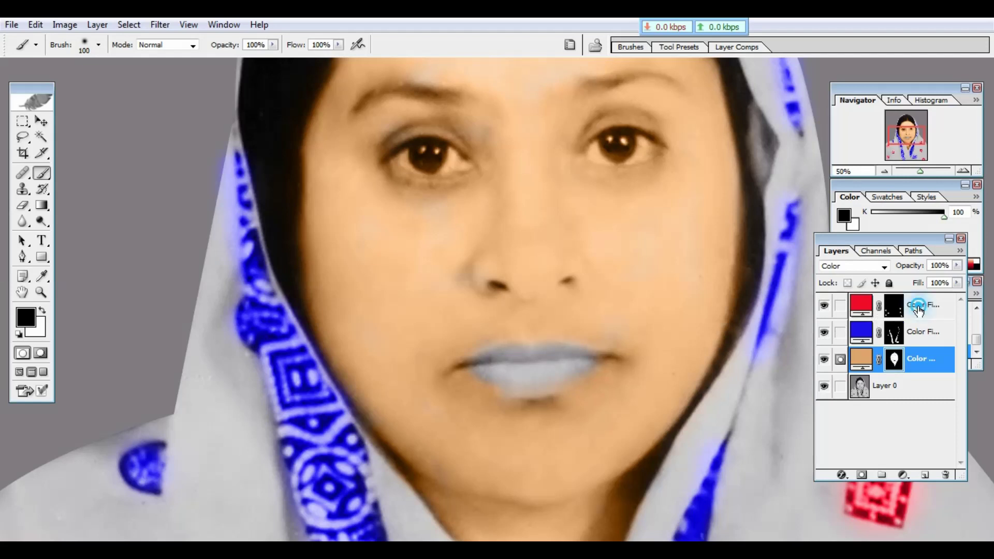
left_click(917, 306)
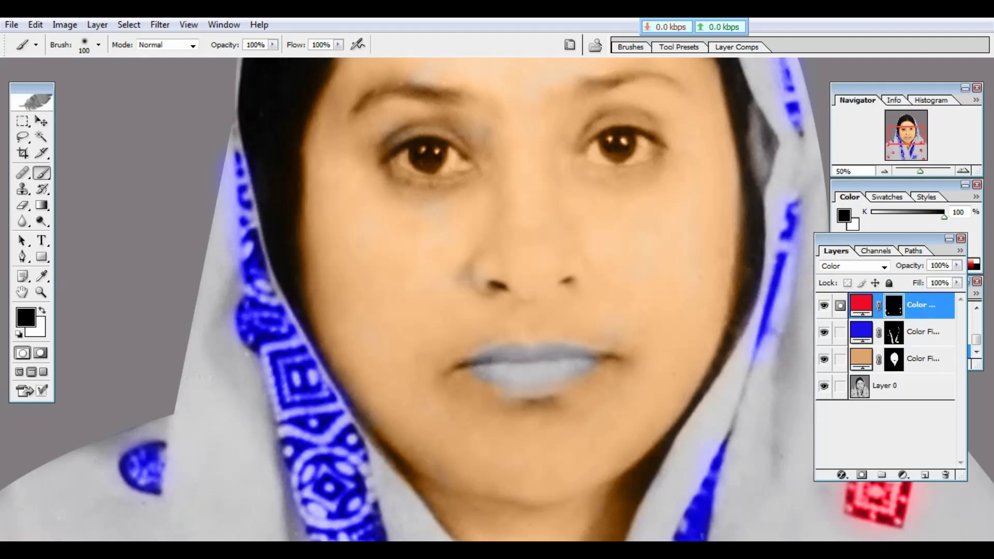
Step: With white and a 90 brush, paint both lips pink-red on the red fill mask
key("x")
key("bracketleft")
left_click(566, 364)
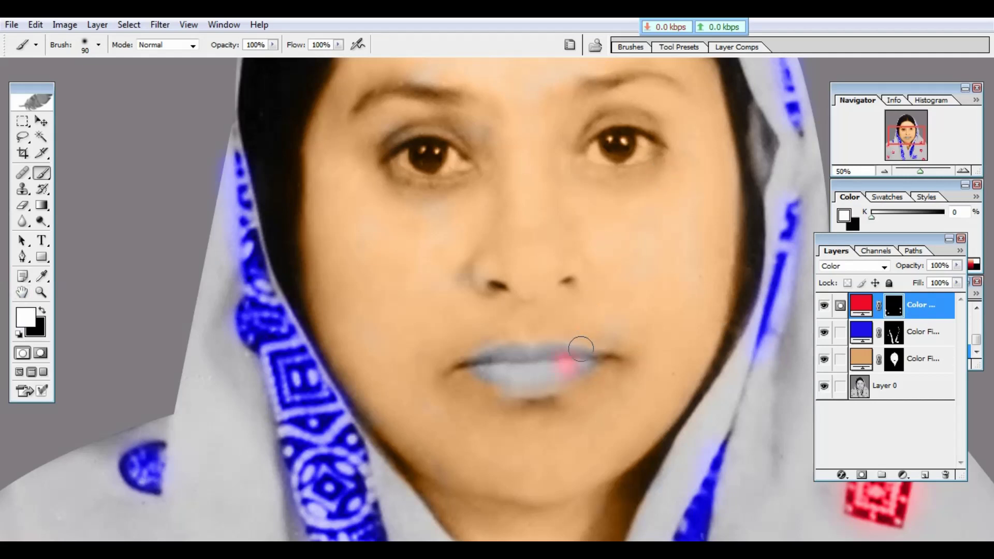
mouse_move(580, 348)
left_mouse_down()
mouse_move(482, 366)
mouse_move(551, 377)
mouse_move(519, 384)
mouse_move(502, 382)
mouse_move(489, 358)
mouse_move(544, 348)
mouse_move(595, 359)
left_mouse_up()
key("ctrl+minus")
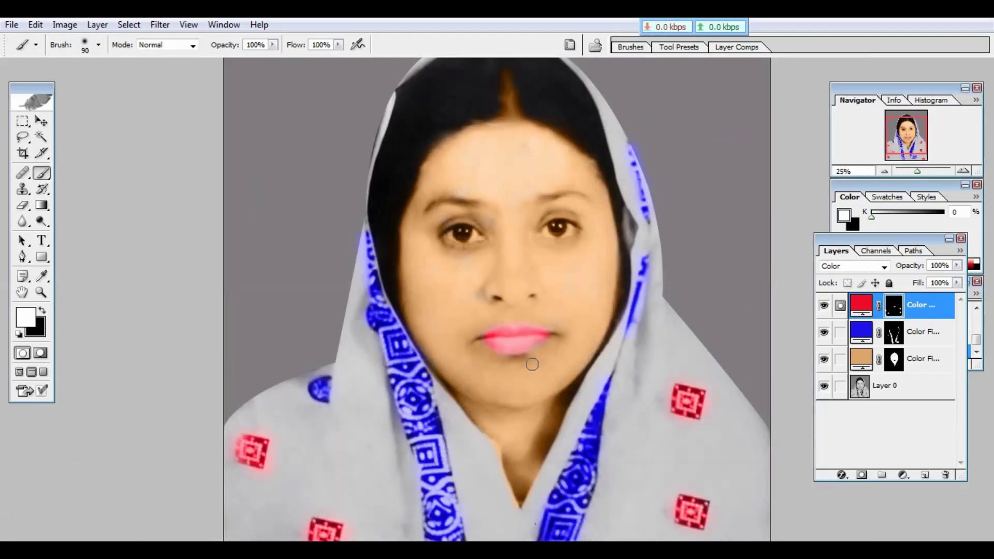
key("ctrl+minus")
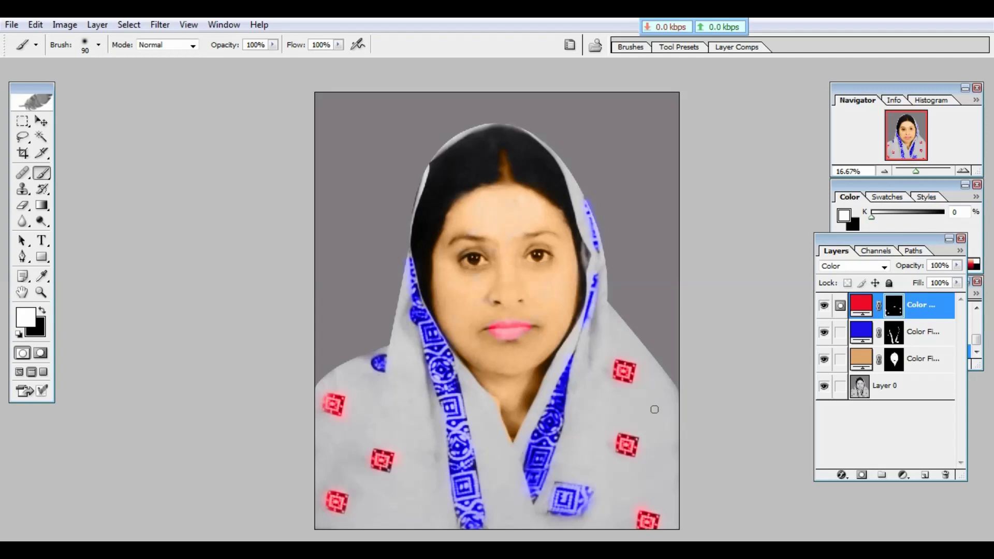
Step: With a 300 brush, wash pink across the right side of the dupatta on the red fill mask
key("bracketright")
key("bracketright")
key("bracketright")
key("bracketright")
key("bracketright")
key("bracketright")
key("bracketright")
mouse_move(641, 411)
left_mouse_down()
mouse_move(591, 415)
mouse_move(639, 409)
mouse_move(659, 430)
mouse_move(657, 466)
mouse_move(653, 390)
mouse_move(669, 468)
mouse_move(614, 492)
mouse_move(601, 486)
mouse_move(591, 446)
mouse_move(621, 473)
mouse_move(603, 531)
mouse_move(659, 501)
mouse_move(555, 473)
mouse_move(578, 364)
mouse_move(606, 378)
mouse_move(641, 370)
mouse_move(478, 416)
mouse_move(522, 537)
mouse_move(436, 513)
left_mouse_up()
key("ctrl+plus")
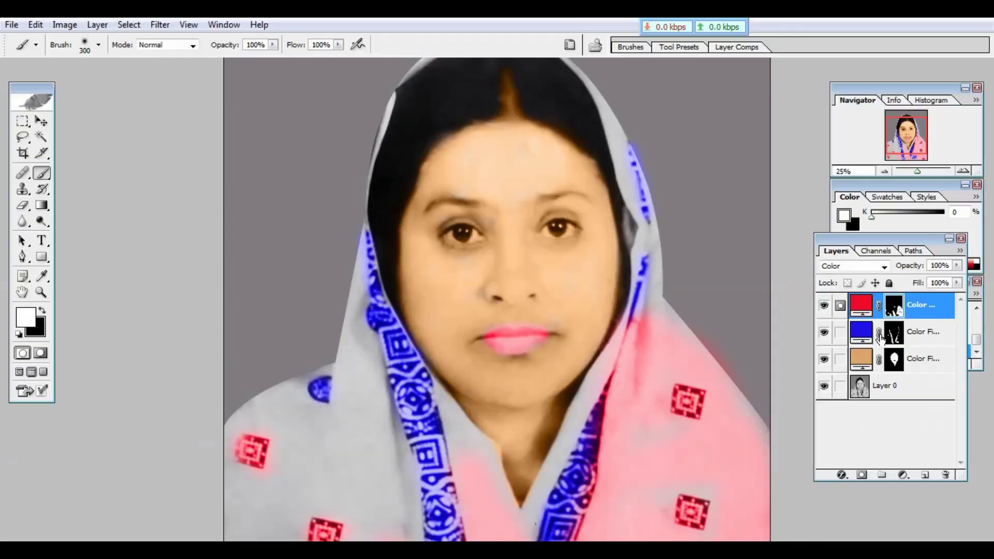
Step: Set the red Color Fill layer's blend mode to Multiply
left_click(875, 266)
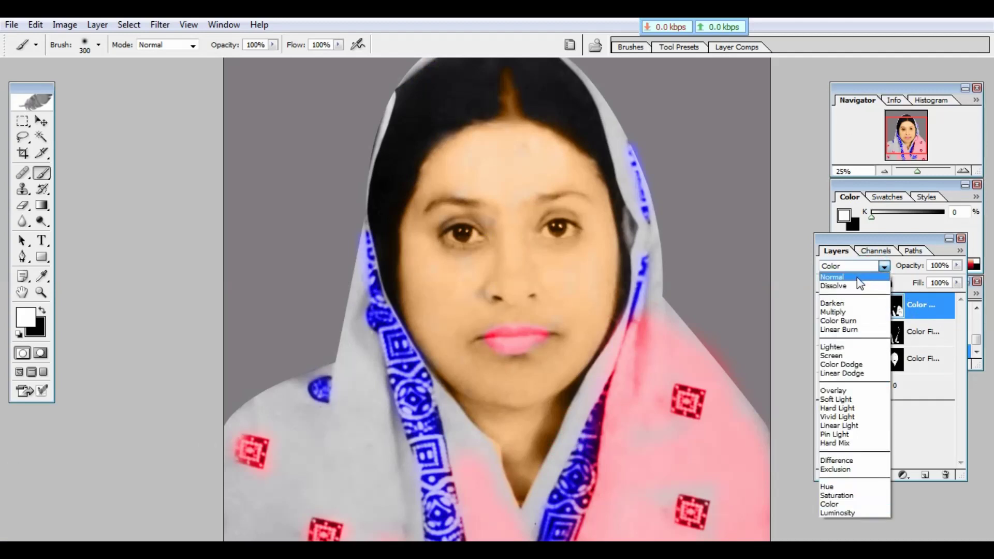
left_click(844, 312)
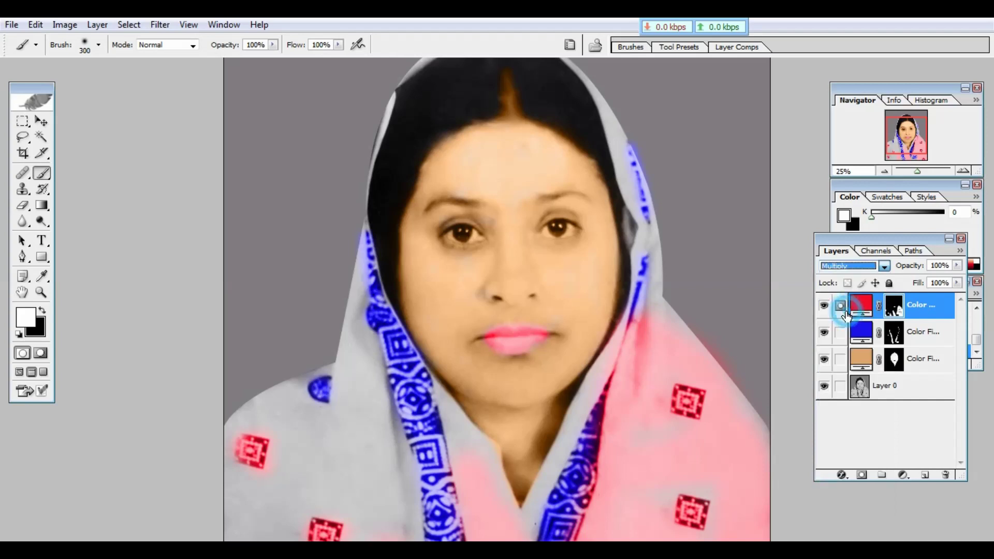
key("ctrl+minus")
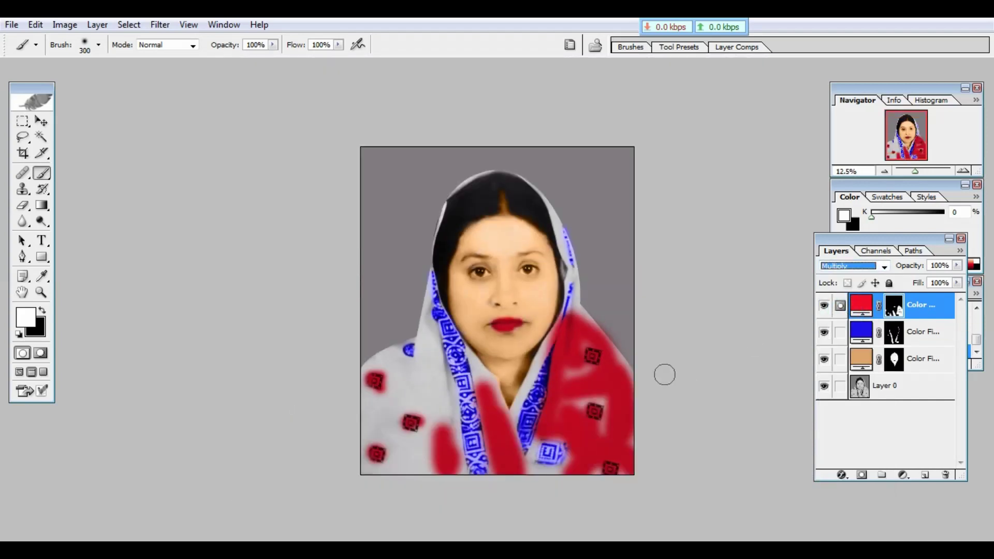
Step: Paint red over the dupatta's white streaks, its upper edge and the folds left of the neck
left_click_drag(594, 365, 548, 450)
mouse_move(618, 365)
left_mouse_down()
mouse_move(581, 326)
mouse_move(527, 446)
mouse_move(546, 386)
mouse_move(540, 356)
mouse_move(517, 429)
mouse_move(526, 397)
mouse_move(554, 347)
left_mouse_up()
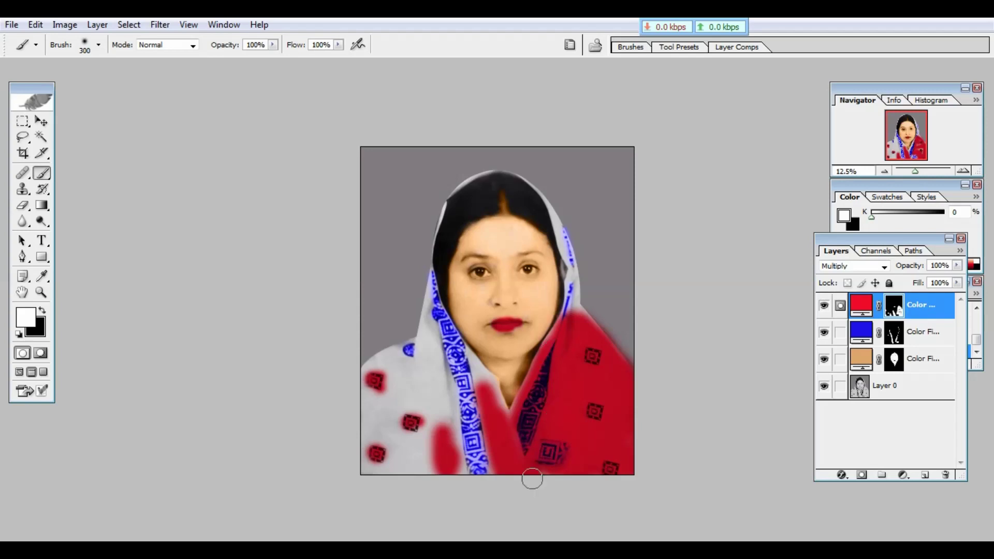
left_click(510, 427)
mouse_move(509, 427)
left_mouse_down()
mouse_move(478, 387)
mouse_move(475, 437)
mouse_move(488, 486)
mouse_move(446, 406)
left_mouse_up()
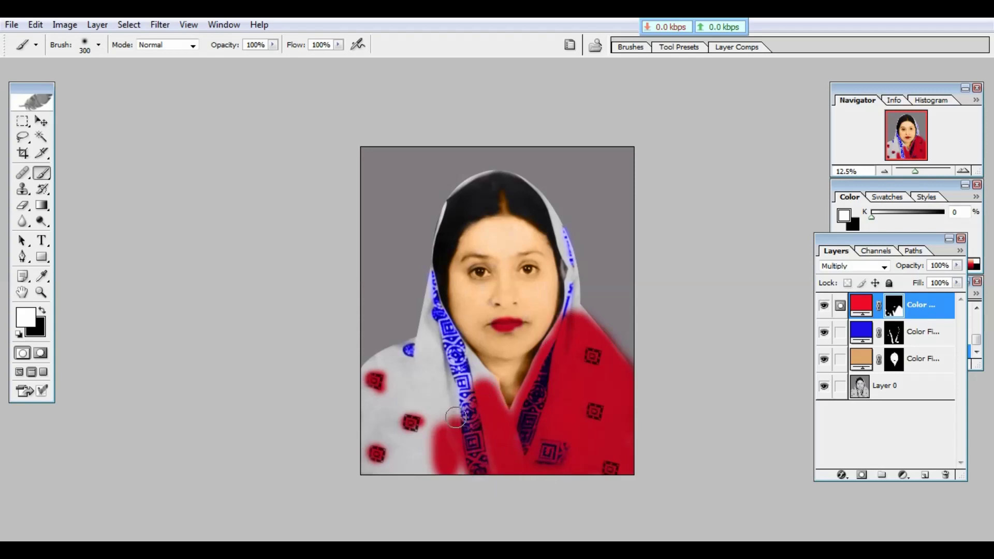